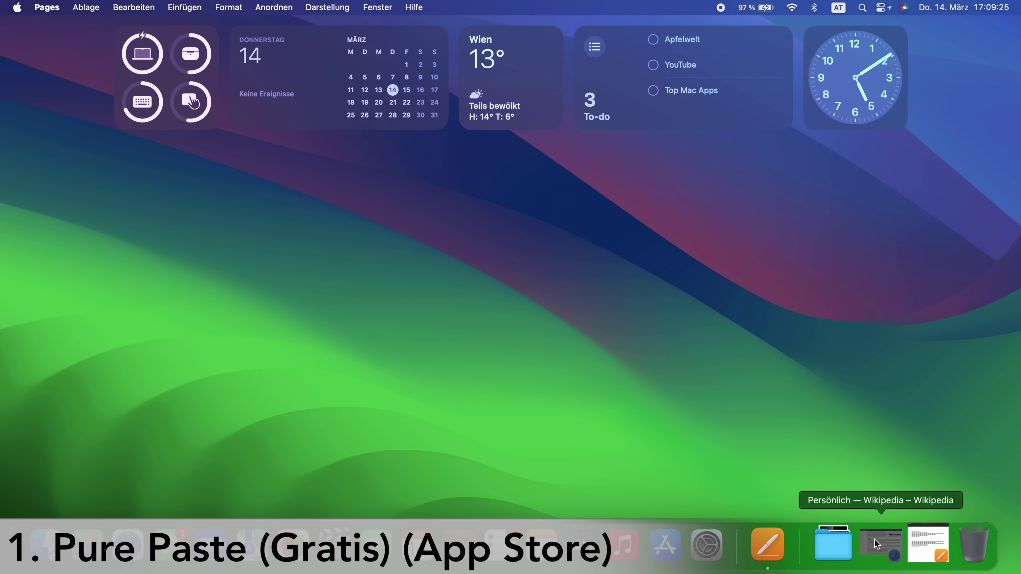
Switch to Safari and copy the "Gründung" heading with its first paragraph from the Wikipedia article
left_click(880, 546)
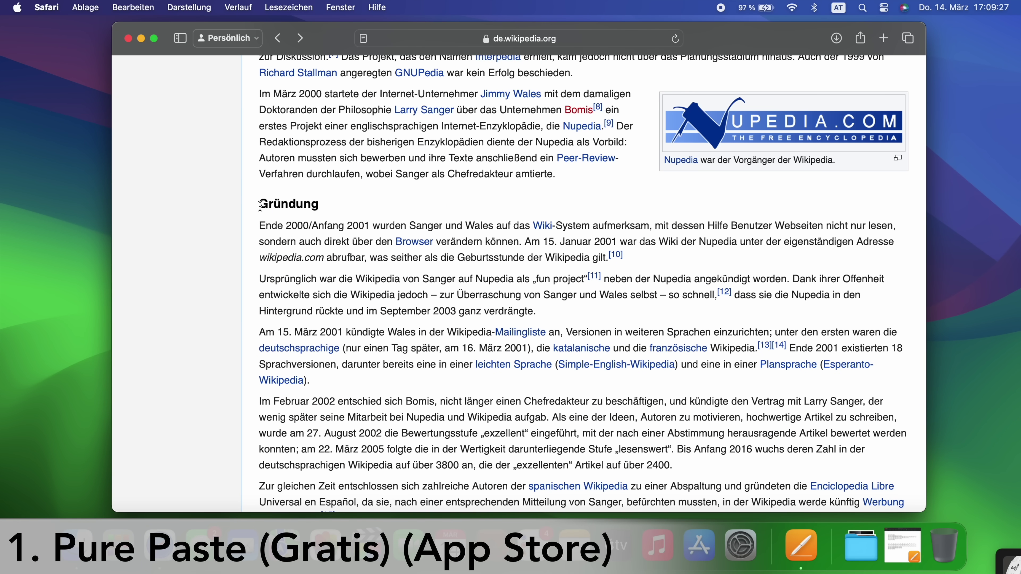
left_click_drag(259, 200, 608, 257)
key("super+c")
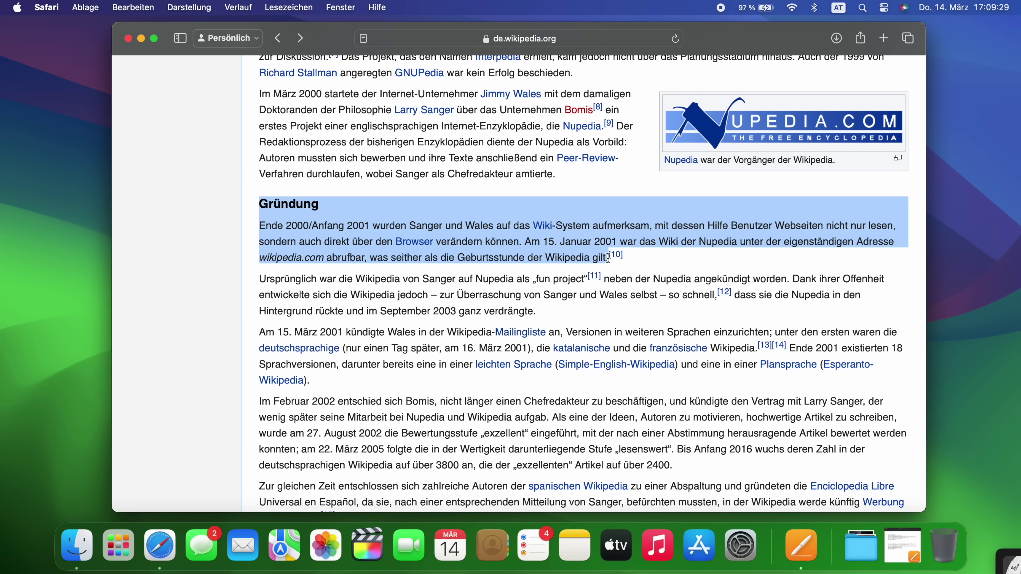
Switch to Pages, paste the copied passage with its formatting between the two test text blocks, and undo the paste
left_click(902, 545)
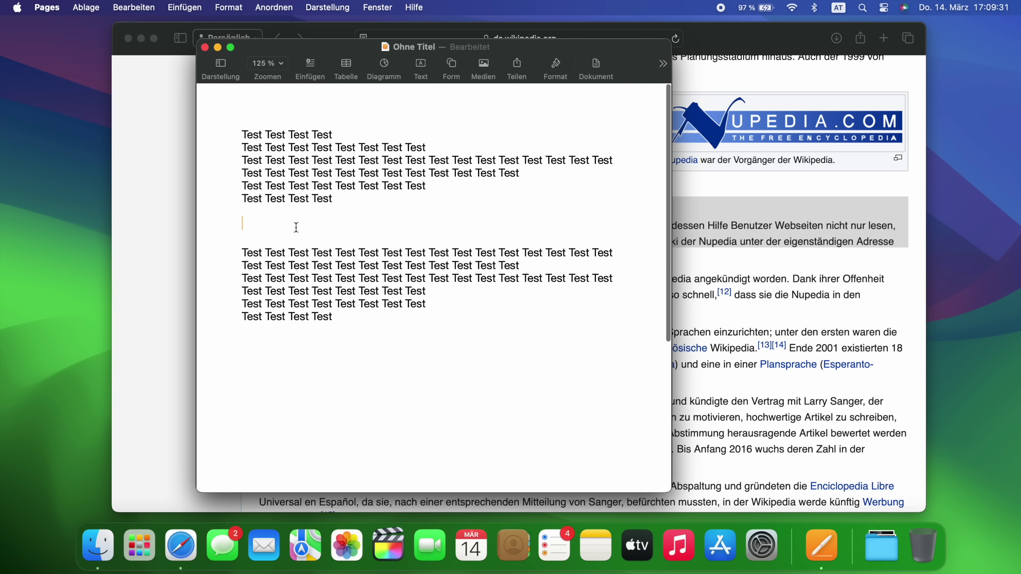
key("super+v")
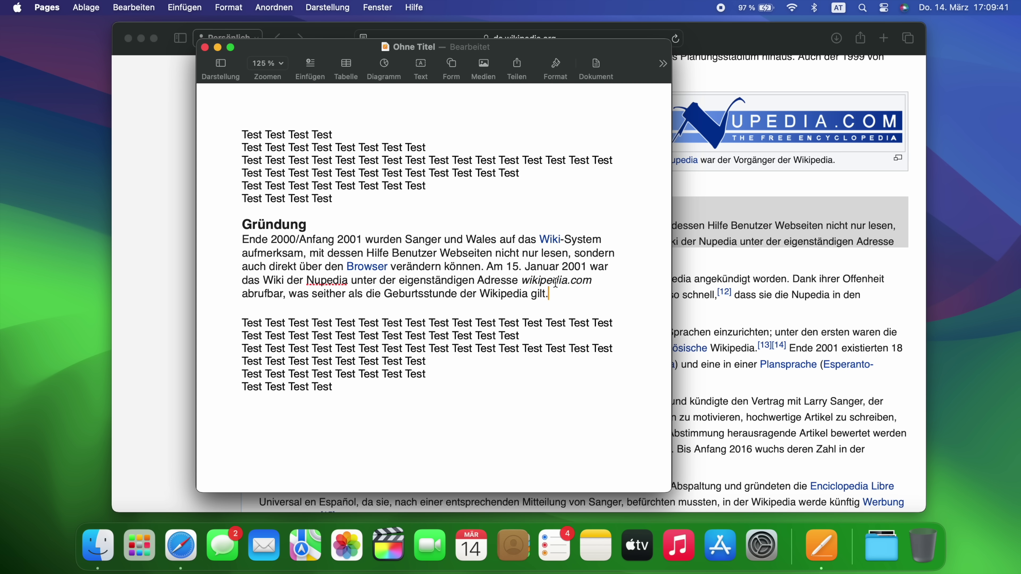
key("super+z")
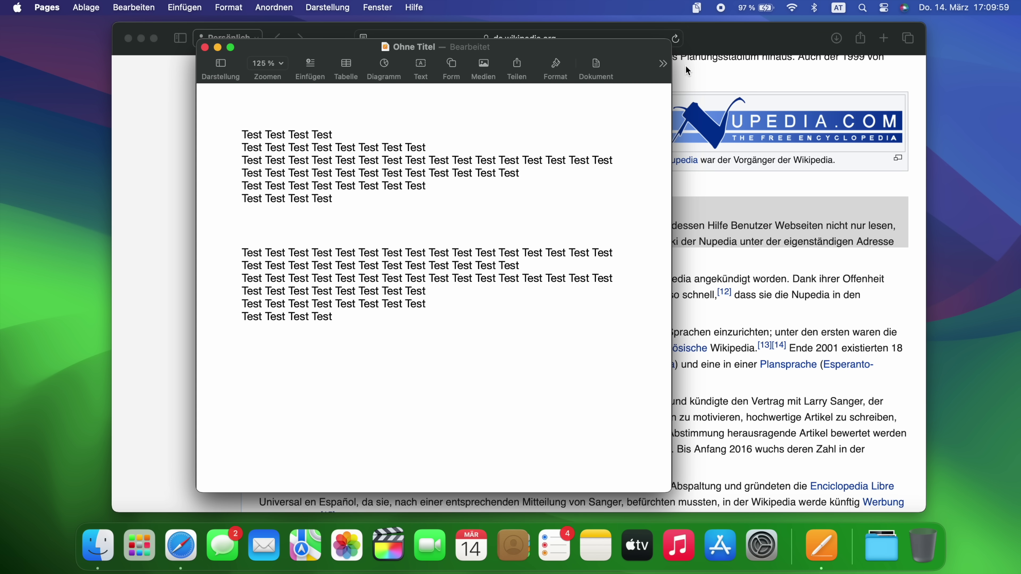
With Pure Paste's automatic format clearing active, recopy the selected passage in Safari and paste it as plain text into the Pages document
left_click(697, 10)
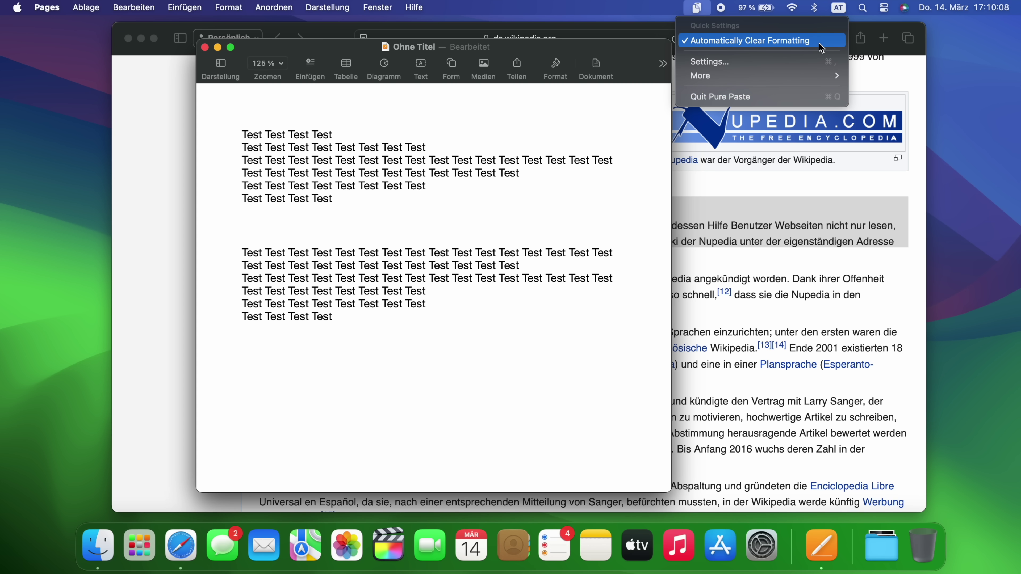
left_click(711, 262)
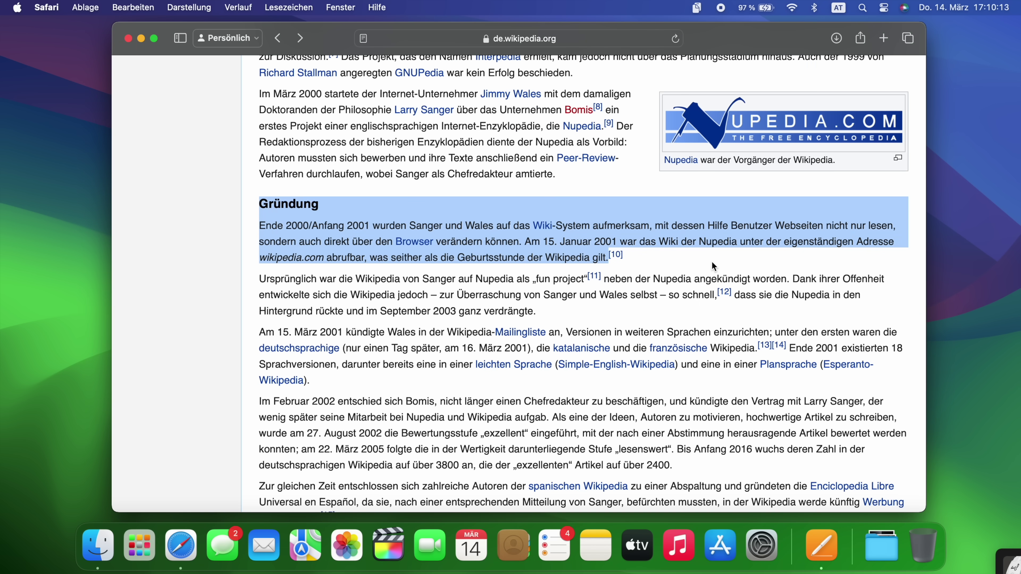
key("ctrl+Up")
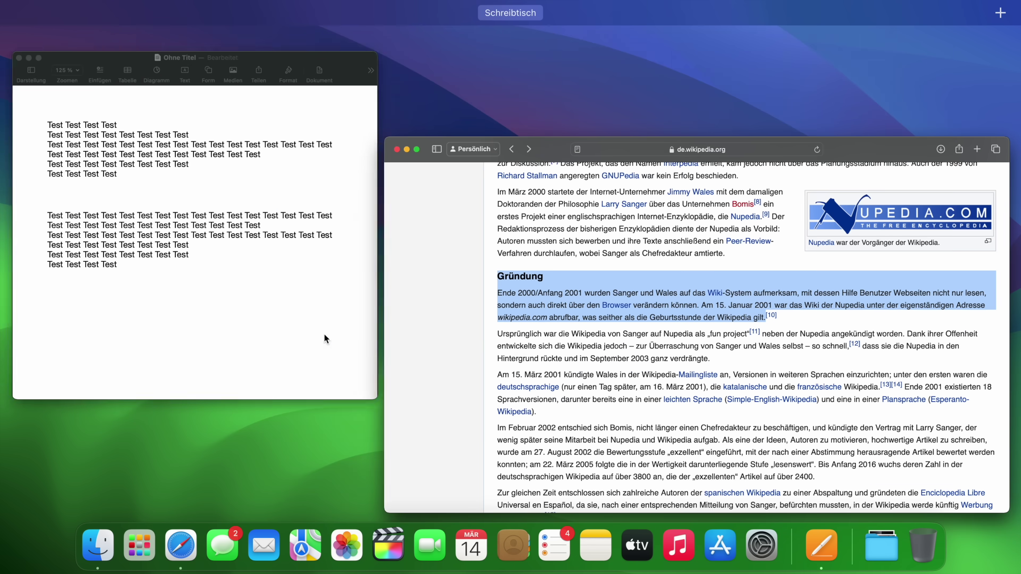
left_click(322, 321)
key("super+v")
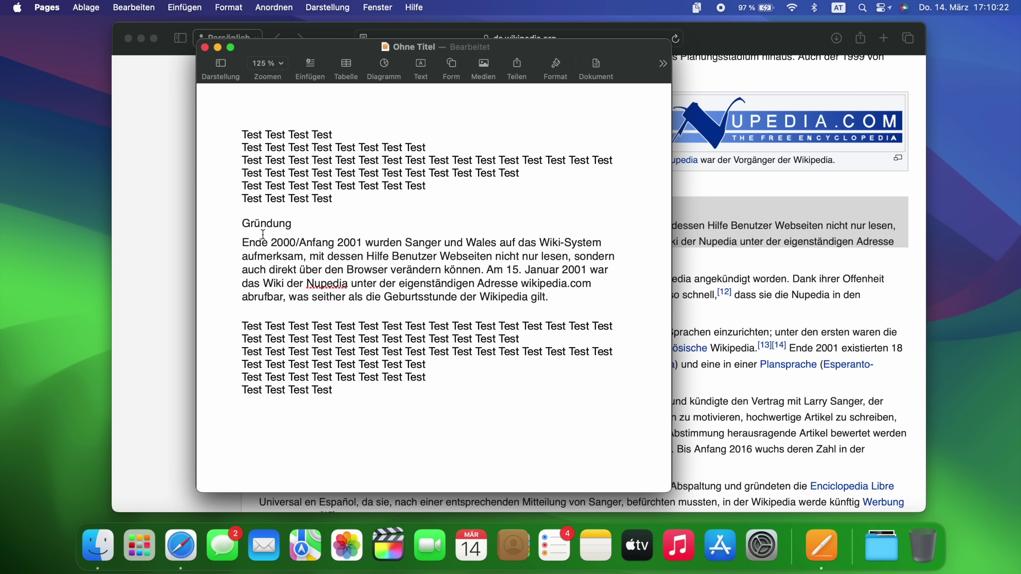
Add three blank lines below the pasted paragraph
key("Return")
key("Return")
key("Return")
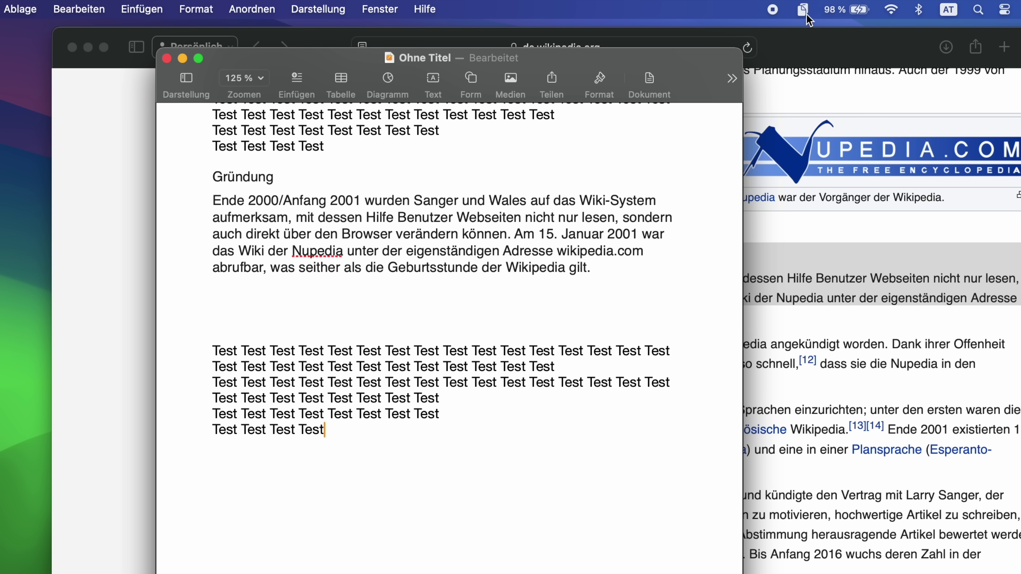
Open Pure Paste's settings and review the General, Exclude and Extras options
left_click(696, 8)
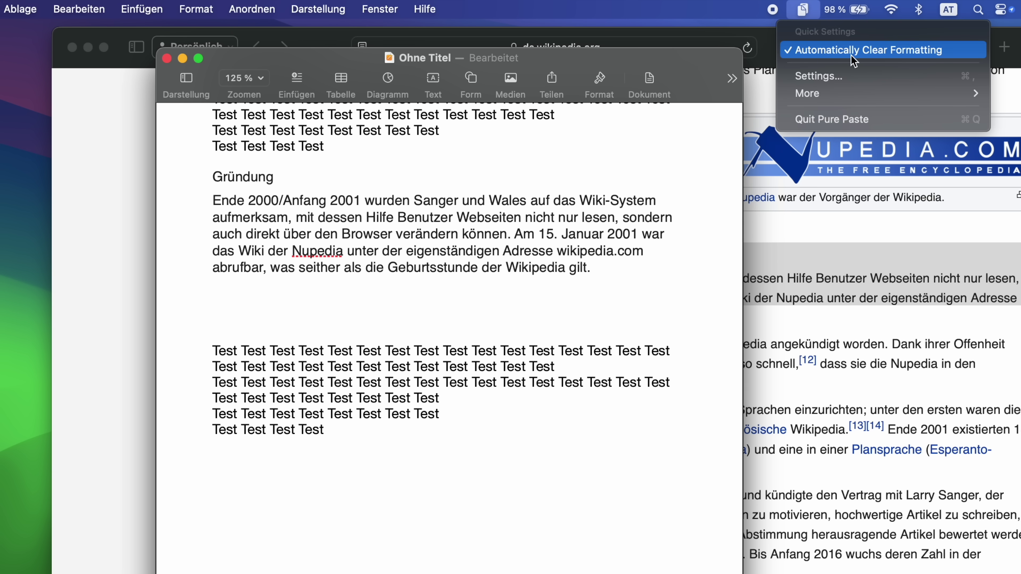
left_click(850, 72)
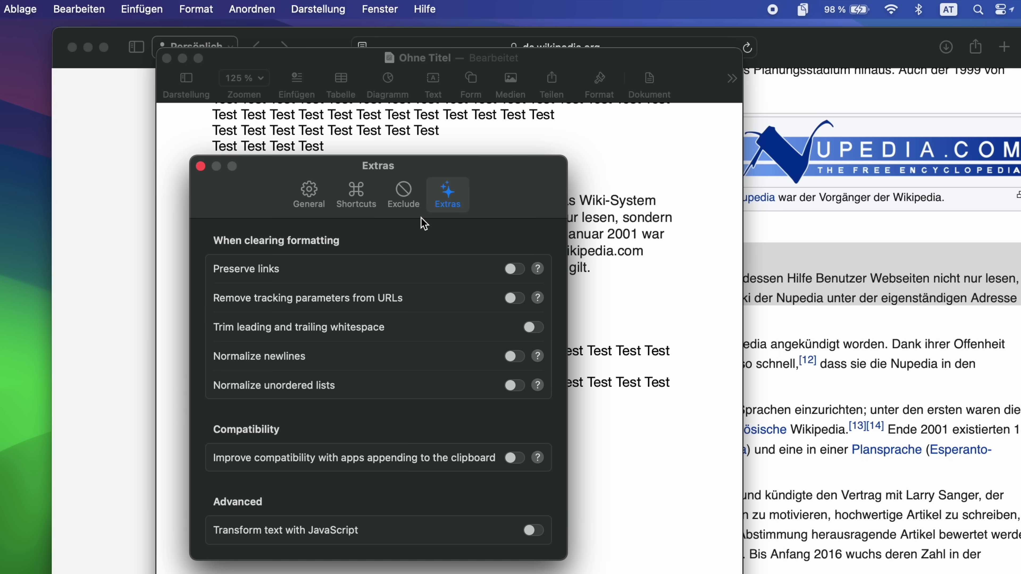
left_click(307, 193)
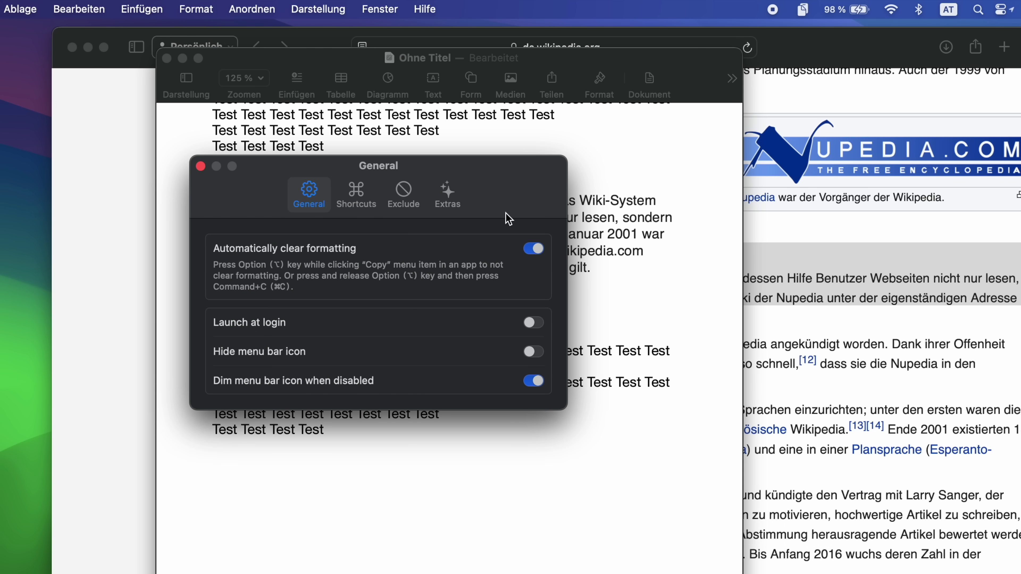
left_click(418, 201)
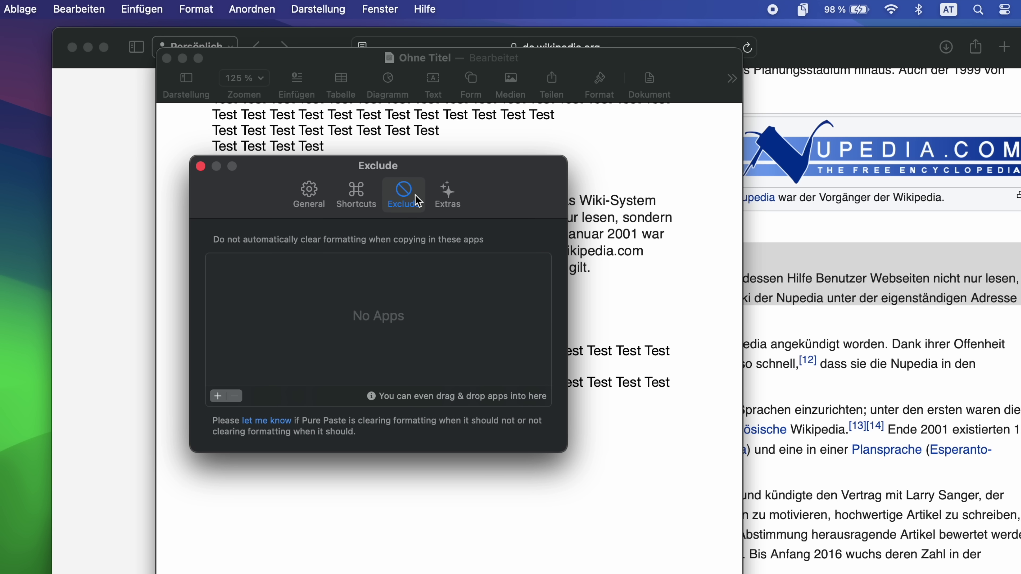
left_click(450, 196)
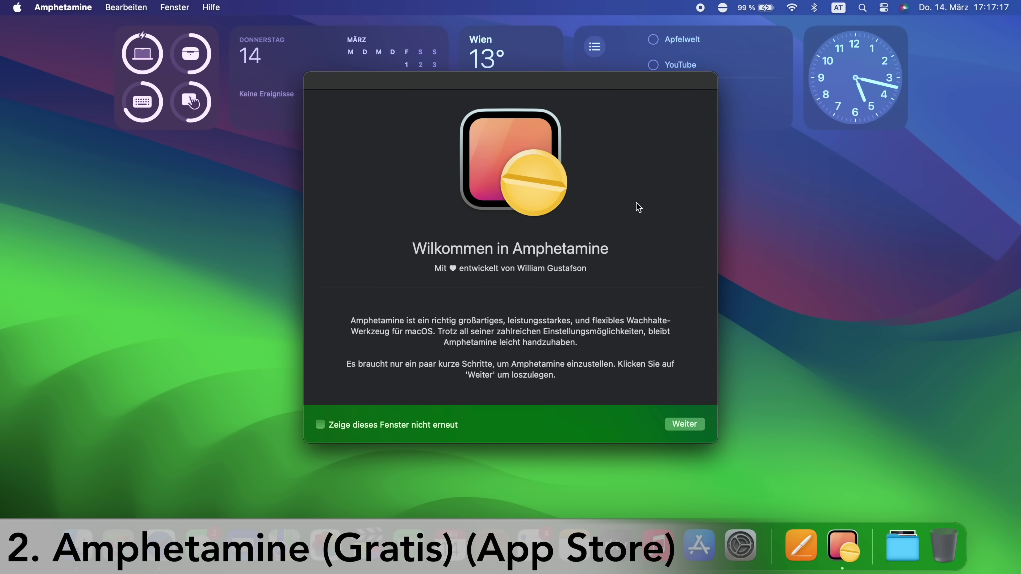
Continue past Amphetamine's welcome window and look over the durations offered for a new session
left_click(684, 424)
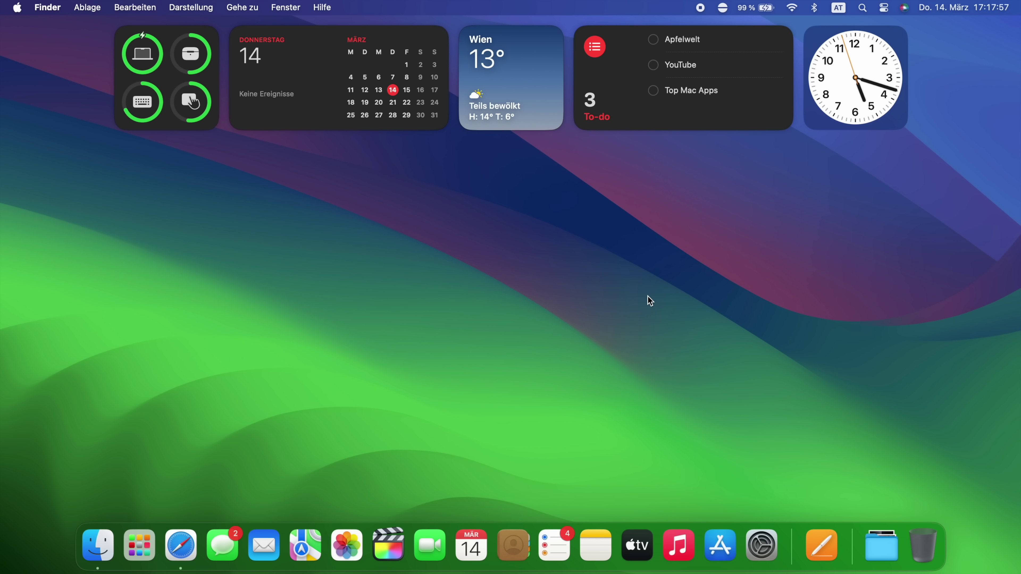
left_click(723, 8)
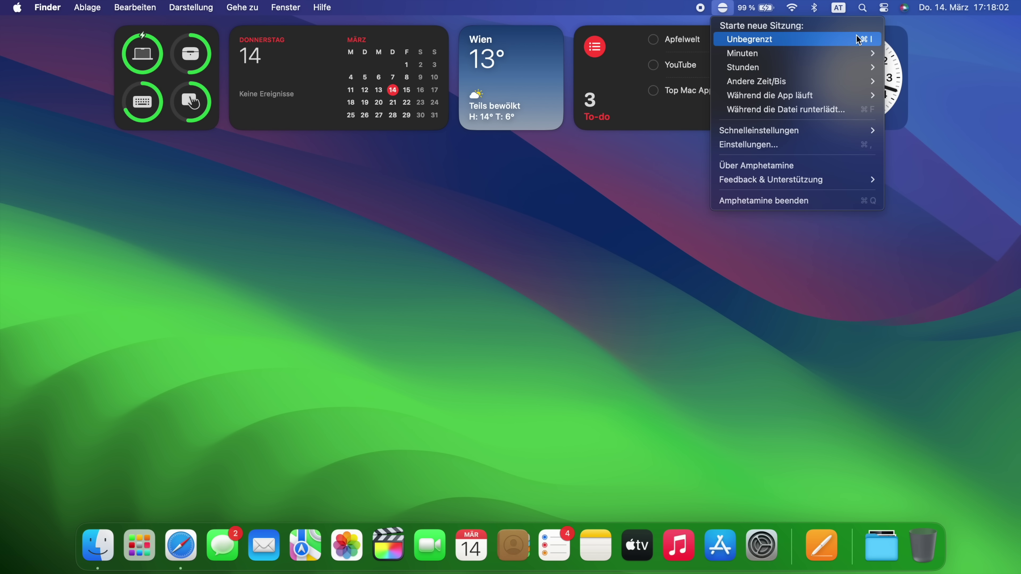
mouse_move(865, 55)
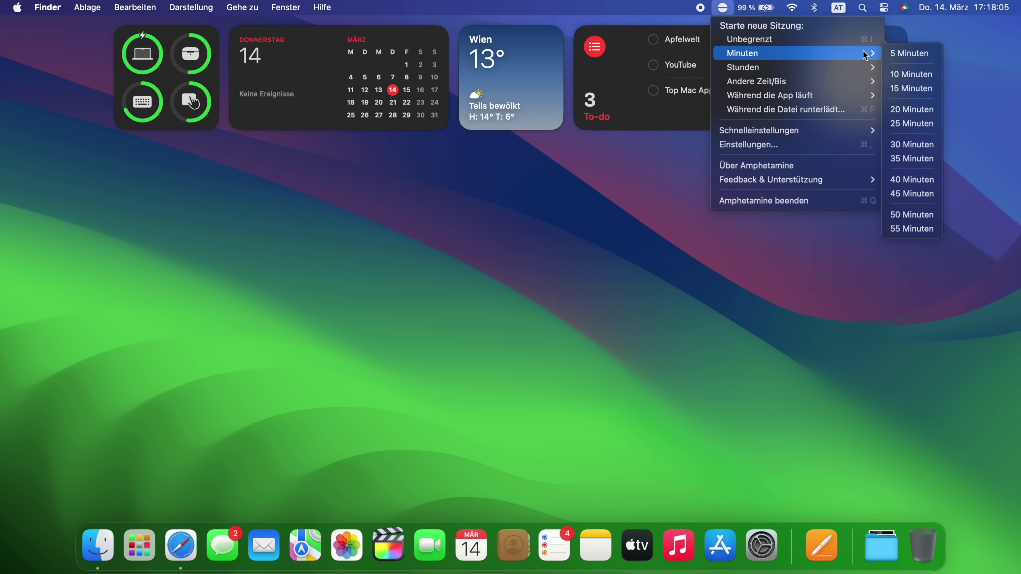
mouse_move(861, 73)
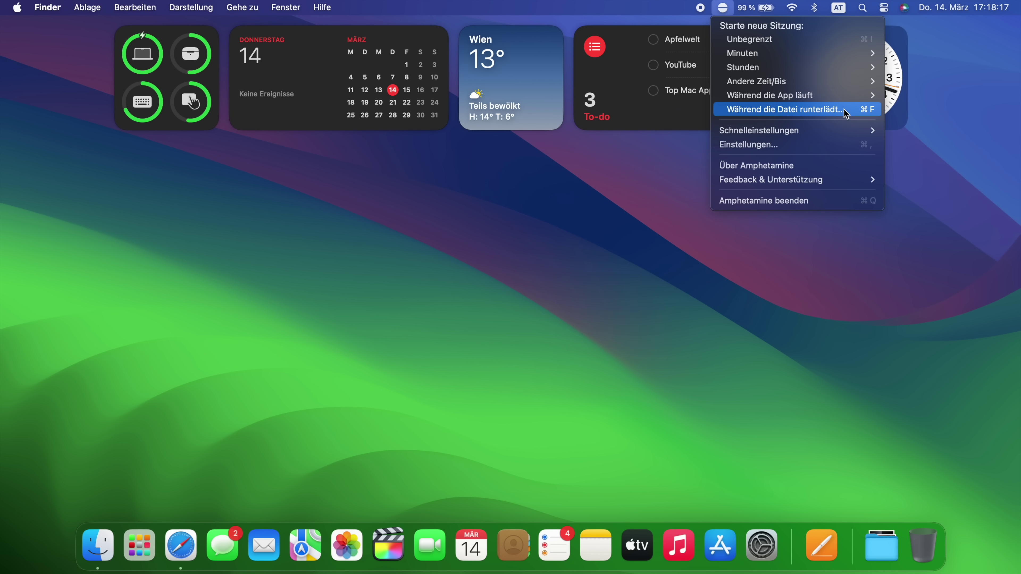
Open Amphetamine's settings and review the session defaults, system, trigger, drive wake-up and statistics sections
left_click(815, 145)
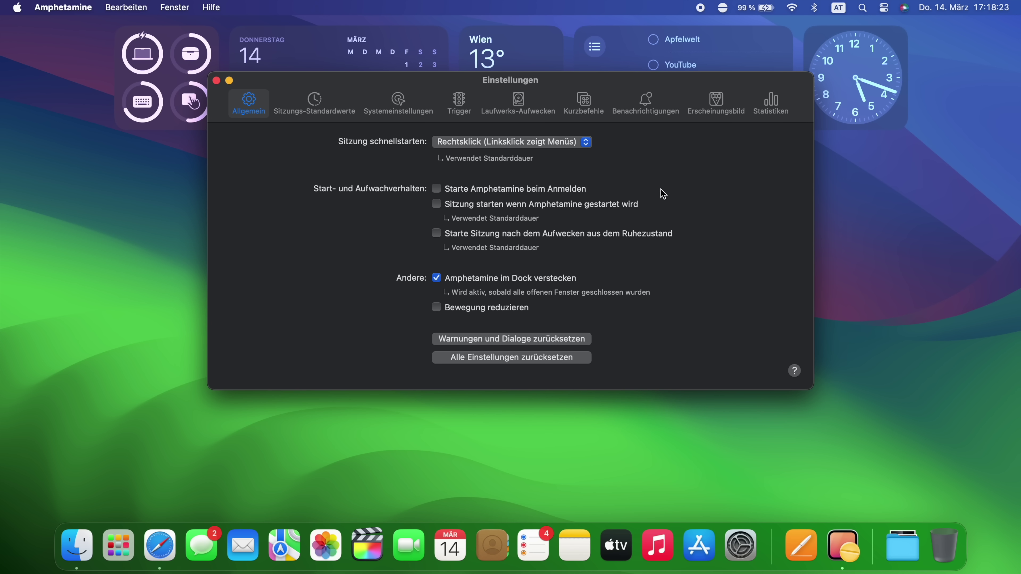
left_click(318, 103)
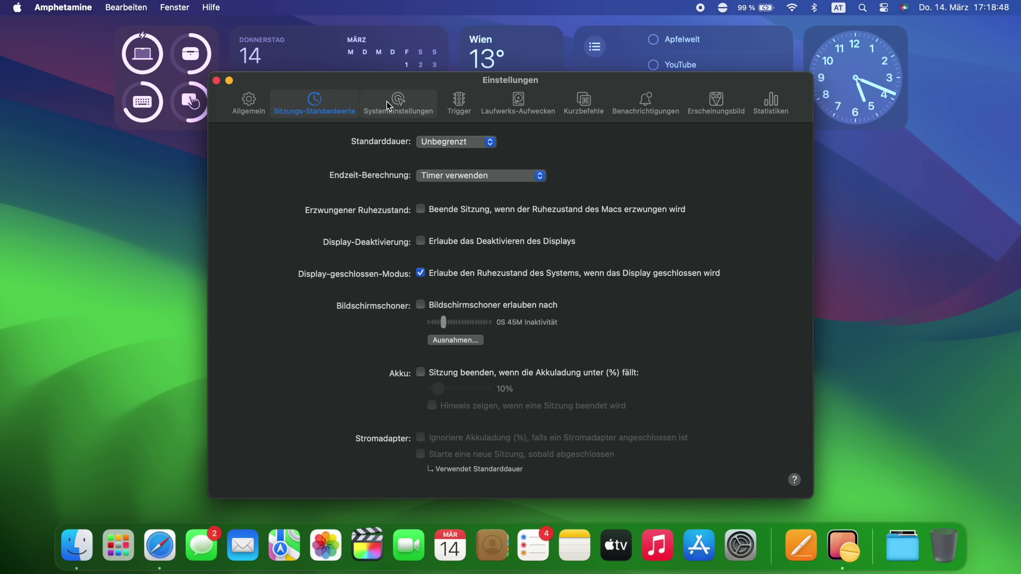
left_click(459, 103)
left_click(393, 107)
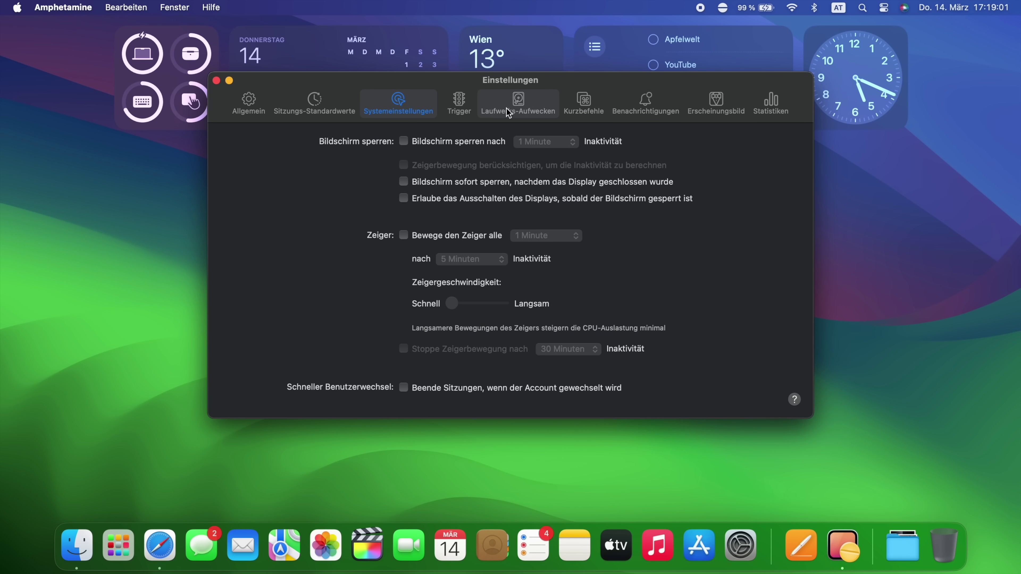
left_click(508, 110)
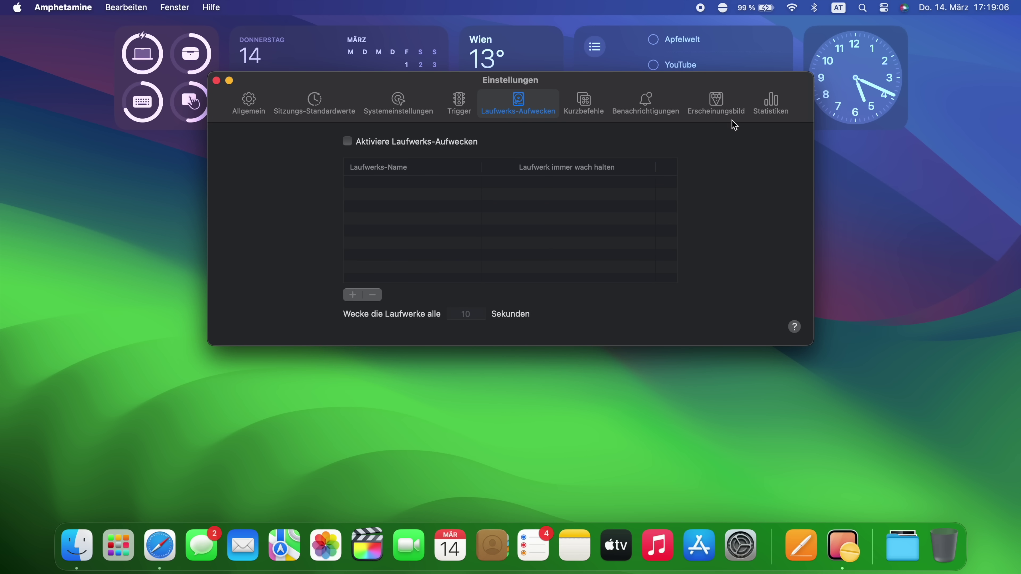
left_click(762, 113)
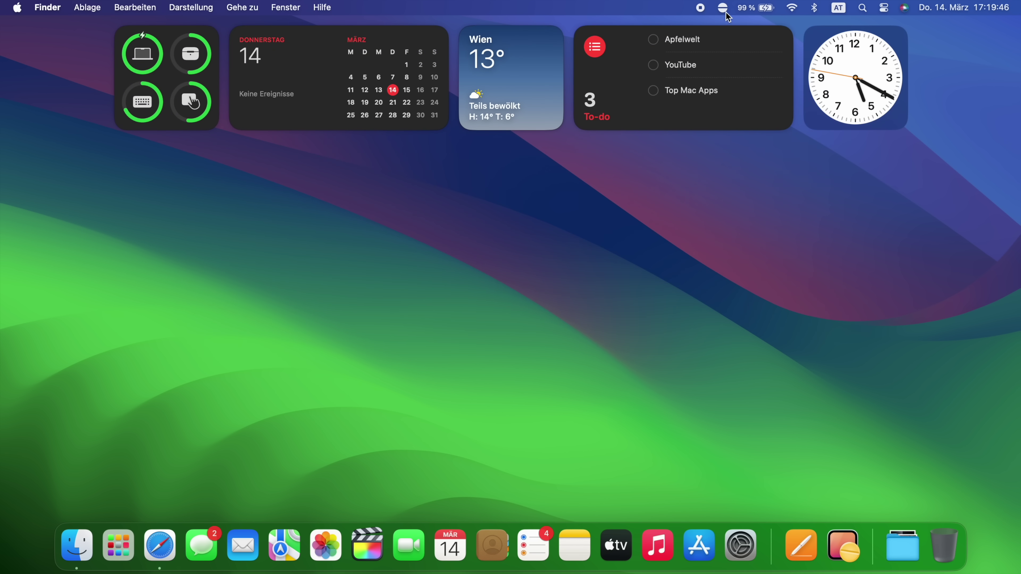
Start a new Amphetamine session lasting 2 hours and check the running session
left_click(722, 7)
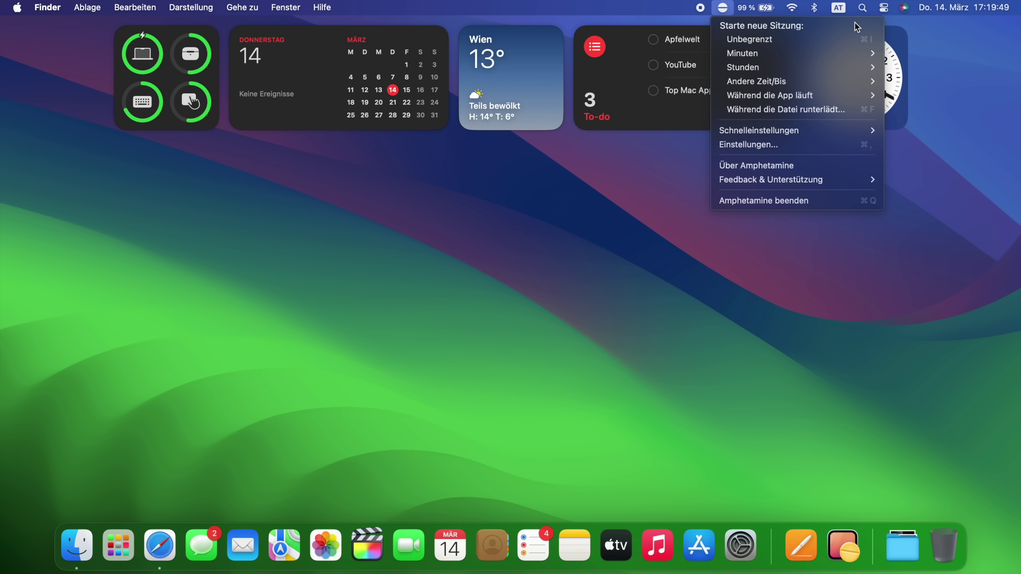
mouse_move(859, 70)
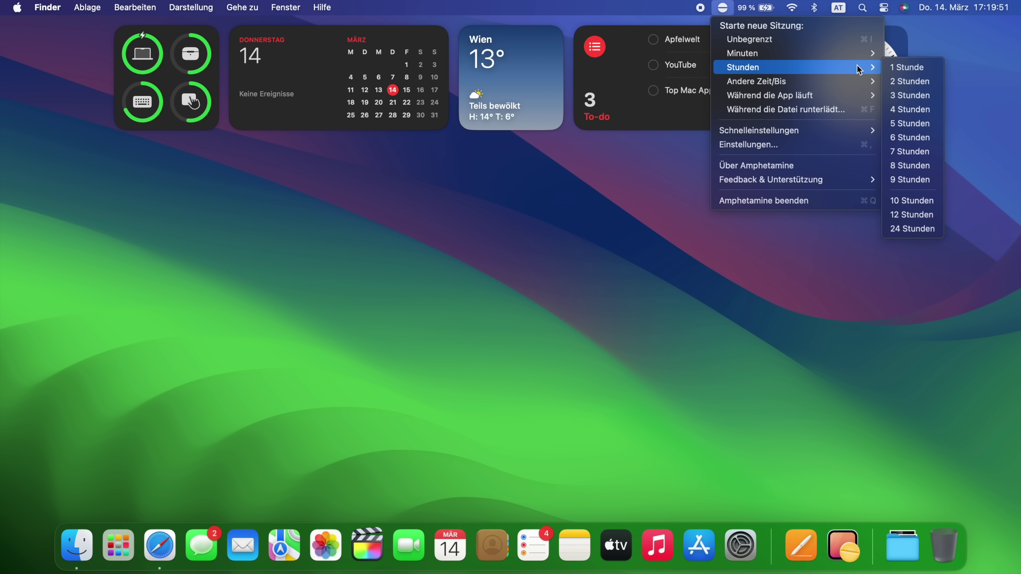
left_click(908, 82)
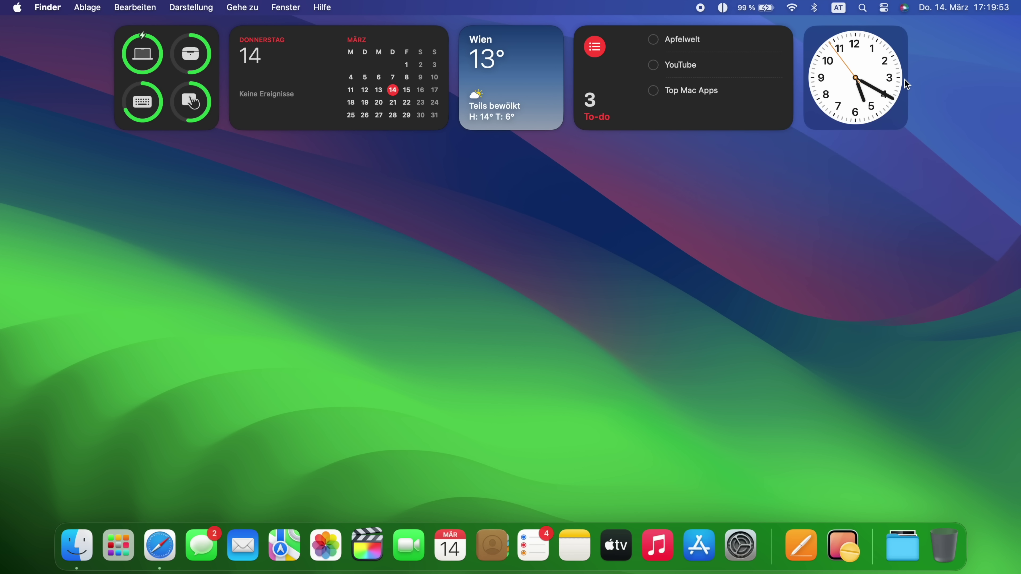
left_click(722, 7)
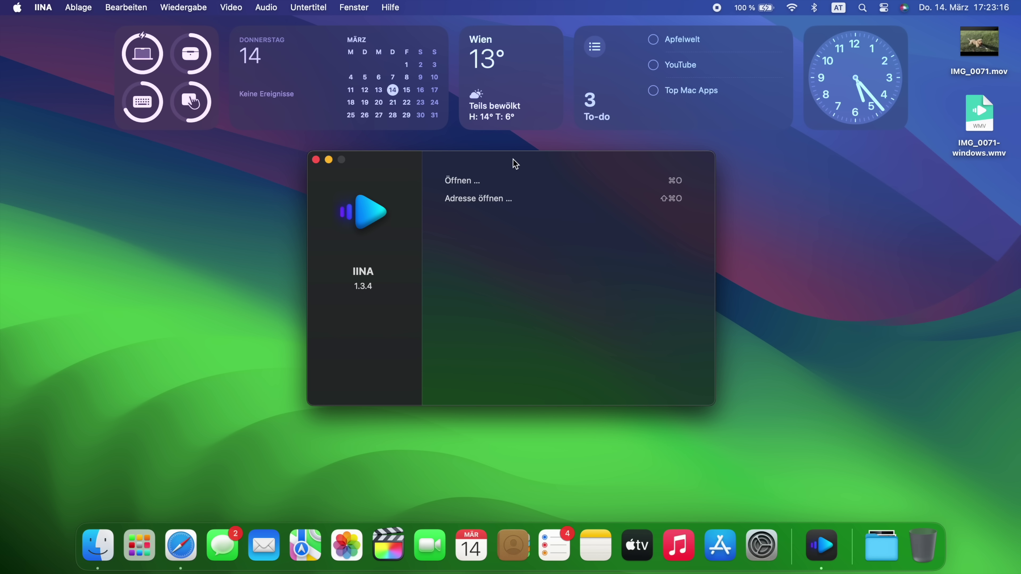
Switch the system appearance to light mode and back to dark mode to compare the IINA window
left_click(883, 7)
left_click(864, 126)
left_click(834, 90)
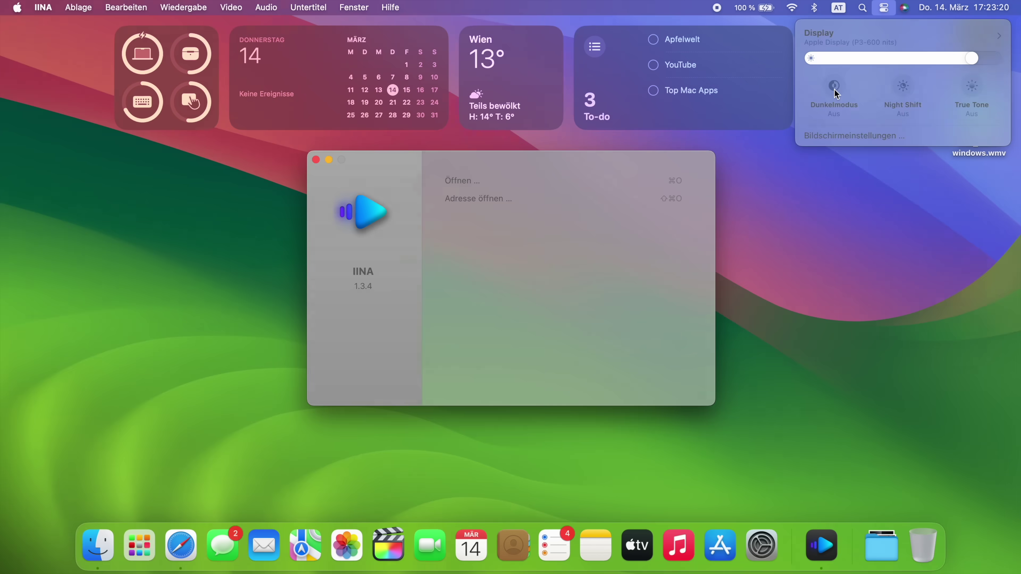
left_click(835, 90)
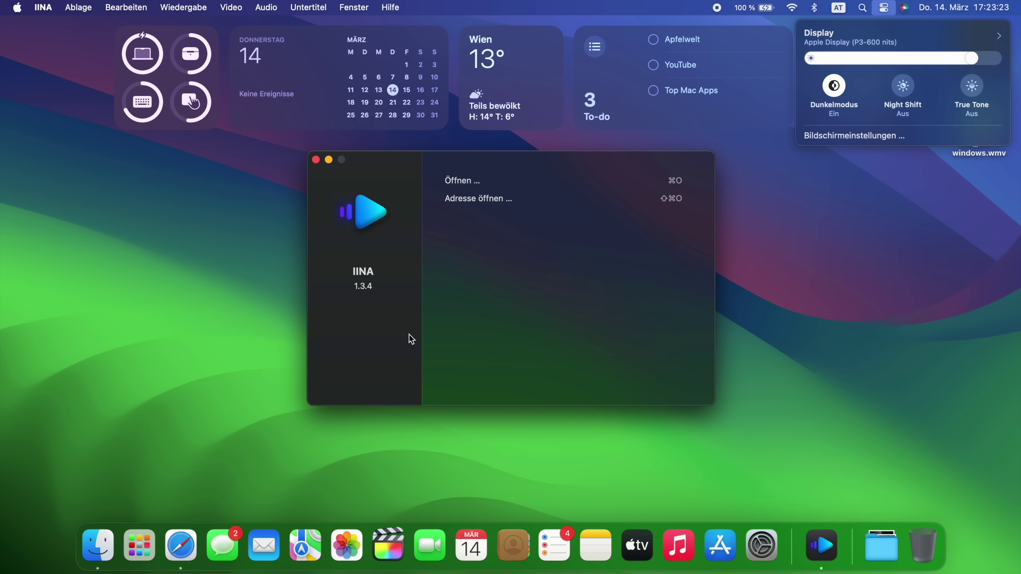
left_click(367, 356)
Open IINA's settings, review all the appearance options, and show the general options
left_click(41, 12)
left_click(60, 62)
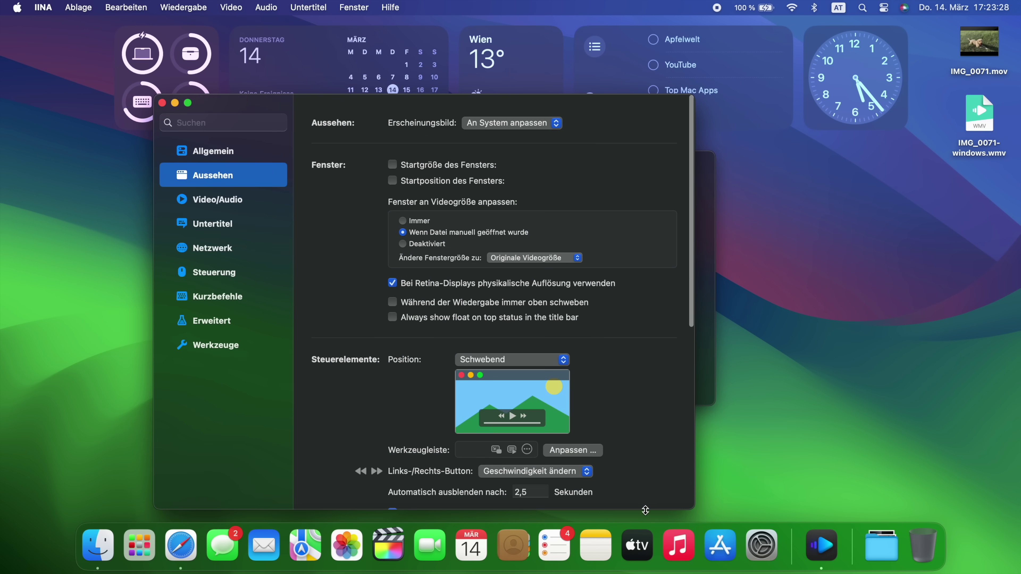
scroll(644, 419, "down", 3)
scroll(644, 420, "down", 5)
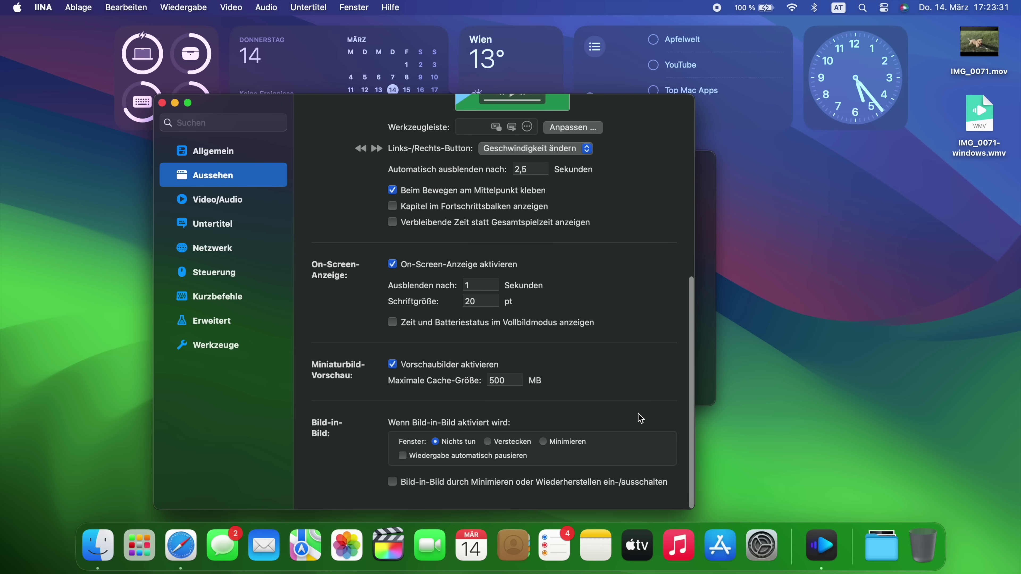
left_click(257, 156)
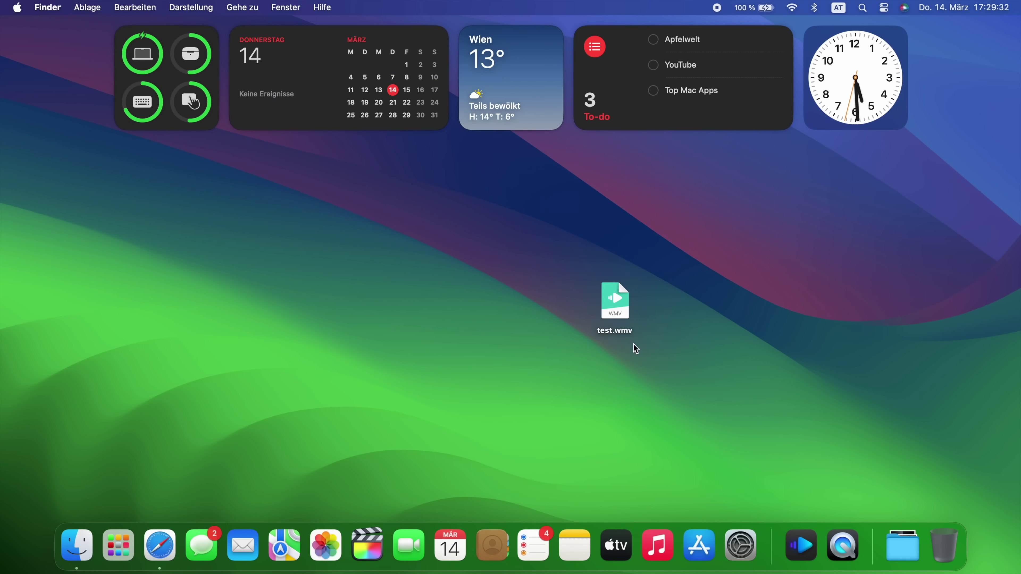
Try to open test.wmv from the desktop with QuickTime Player
right_click(614, 303)
mouse_move(723, 280)
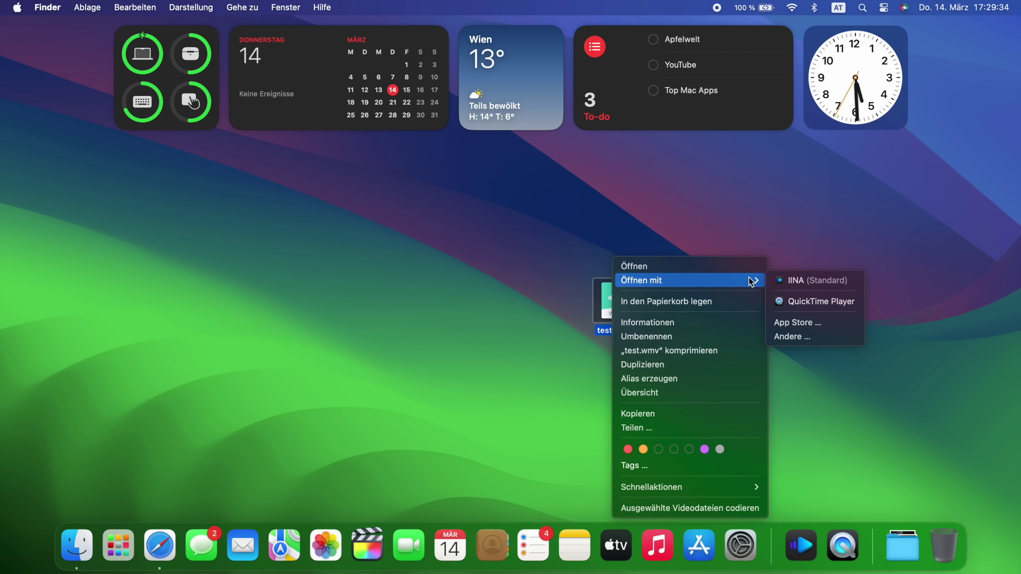
left_click(819, 300)
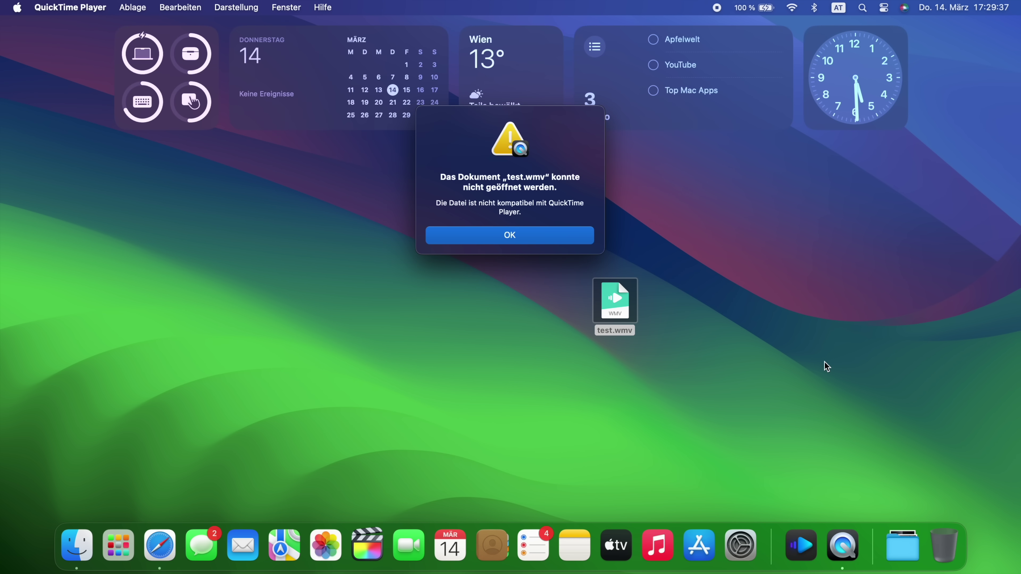
Dismiss the QuickTime compatibility message and play test.wmv from the desktop in IINA
left_click(557, 239)
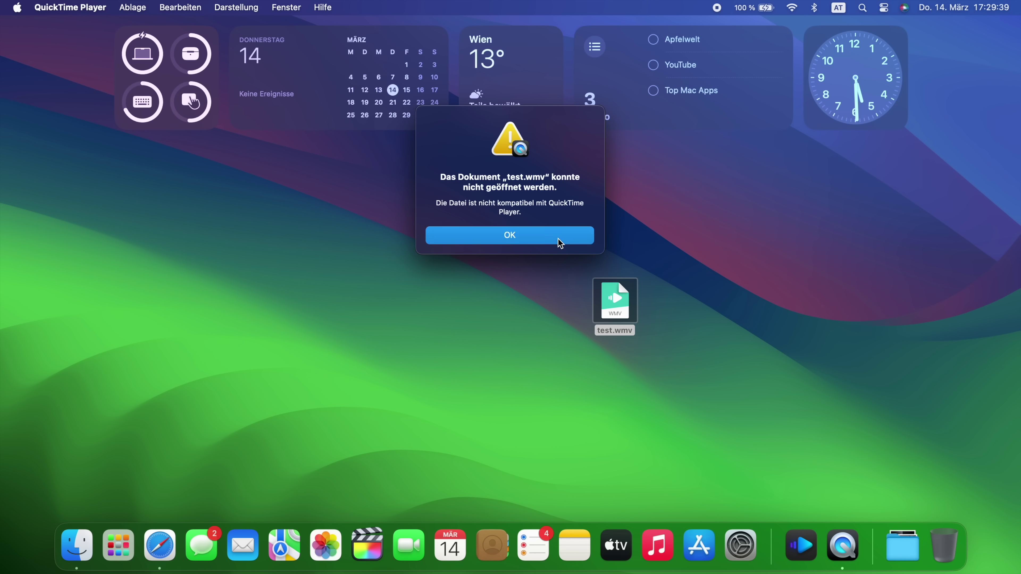
double_click(613, 332)
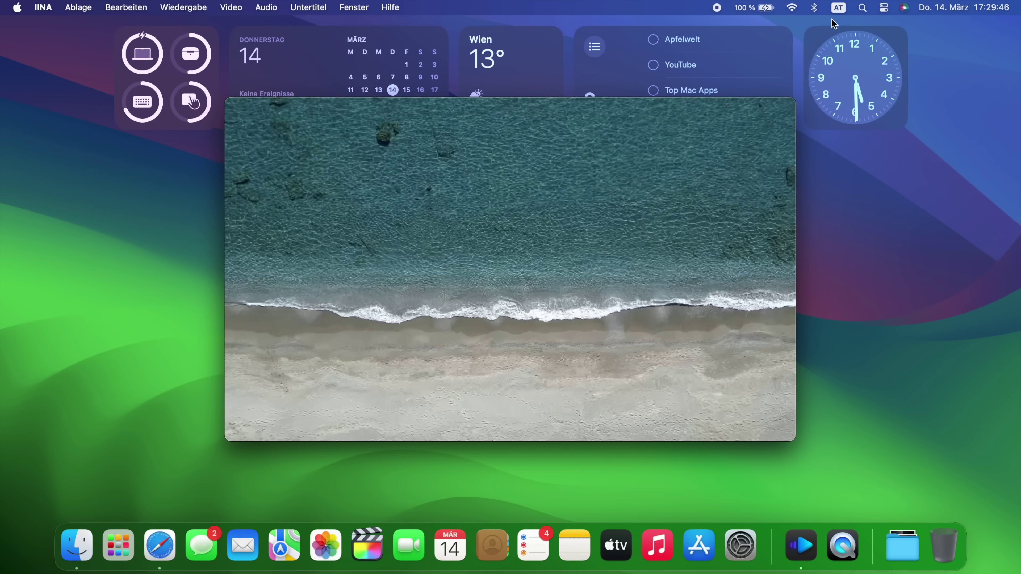
Switch off the system's dark mode in the display settings while the video is open in IINA
left_click(883, 7)
left_click(819, 188)
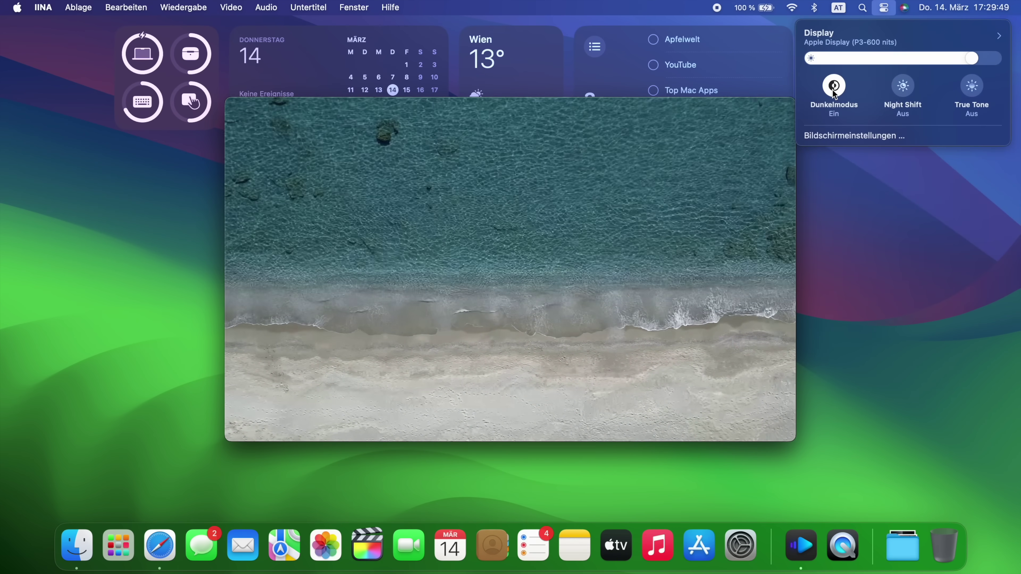
left_click(833, 85)
left_click(688, 165)
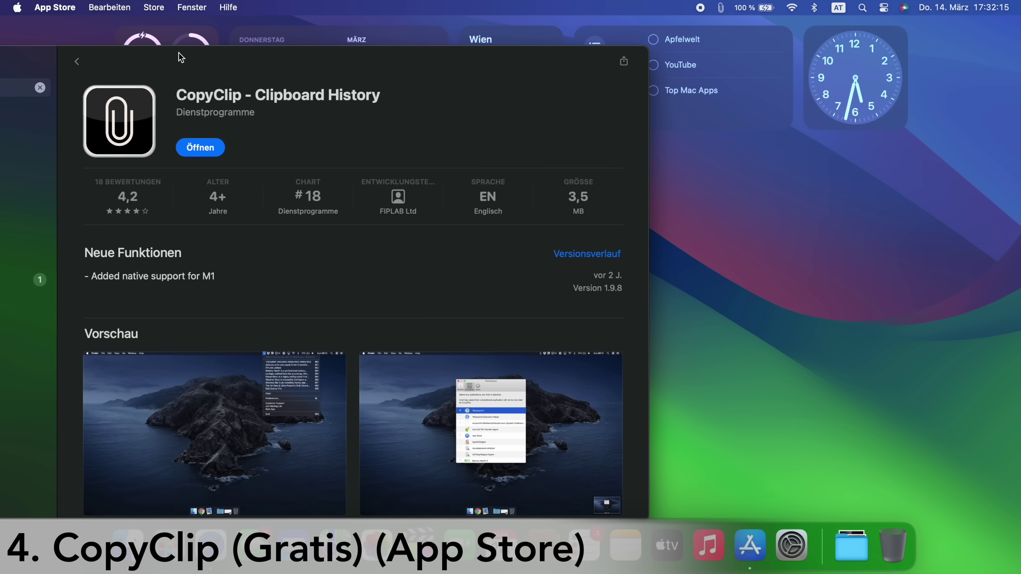
View the CopyClip 2 page in the App Store, then return to the search results and open the free CopyClip page
left_click(79, 62)
left_click(374, 190)
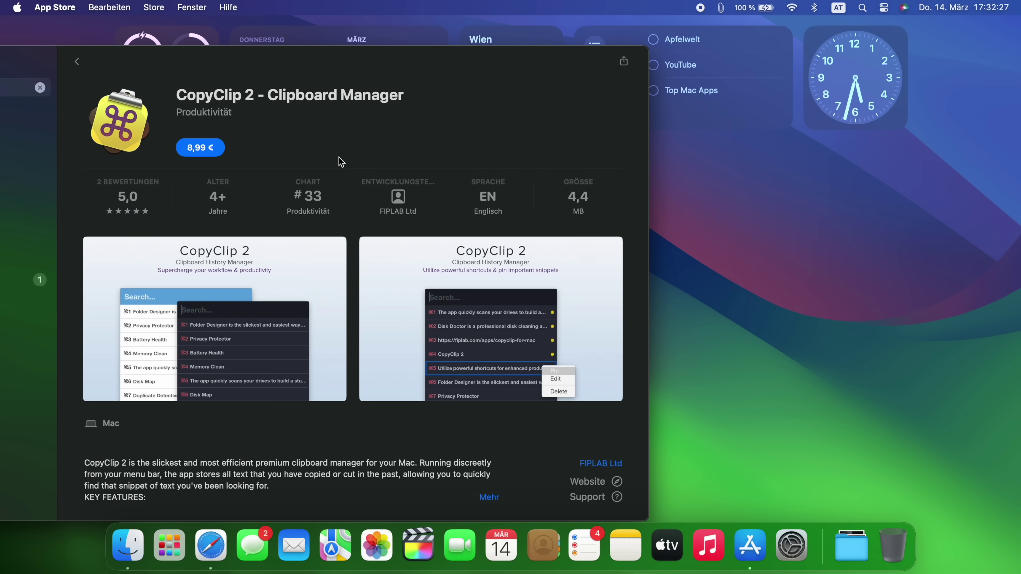
left_click(77, 62)
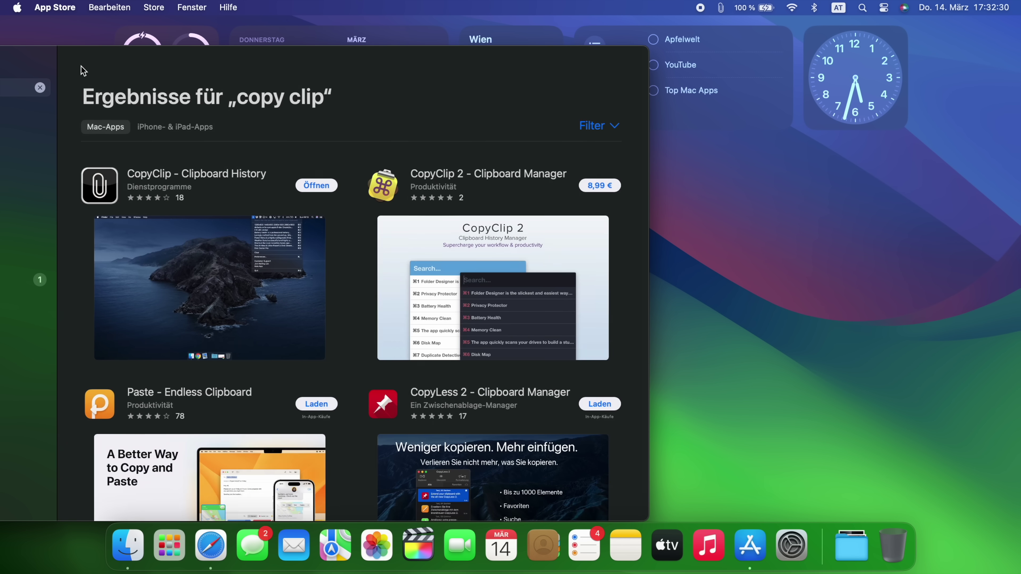
left_click(109, 193)
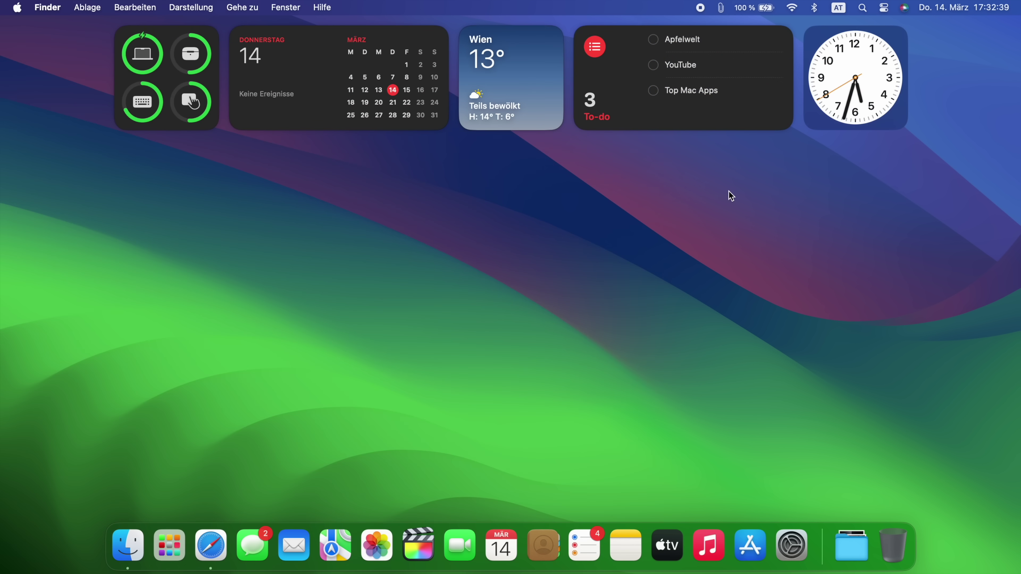
Check CopyClip's clip list, then copy the words "Widget Galerie" and "Podcast" from Apple's macOS Sonoma page in Safari
left_click(724, 11)
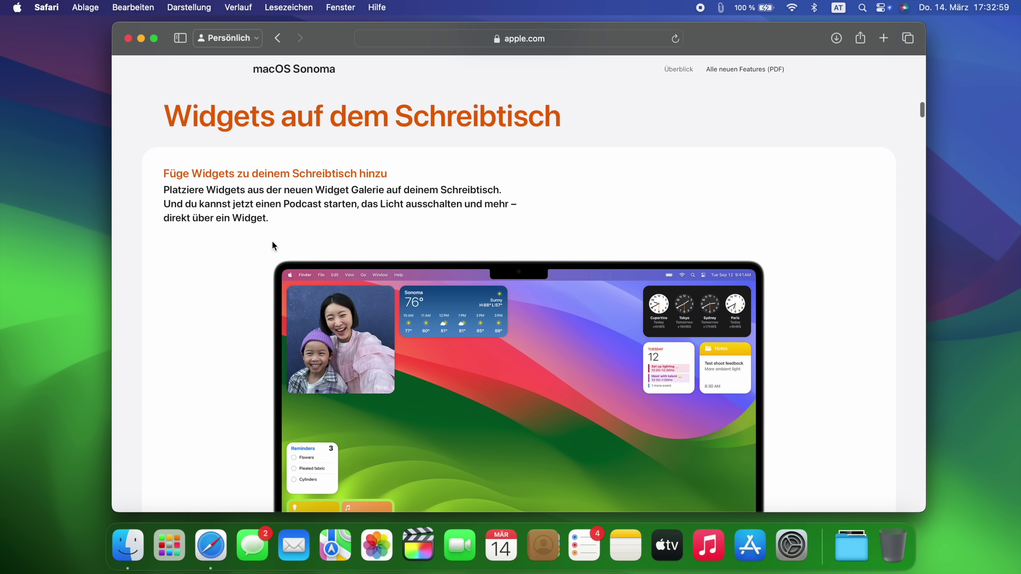
left_click_drag(316, 189, 386, 189)
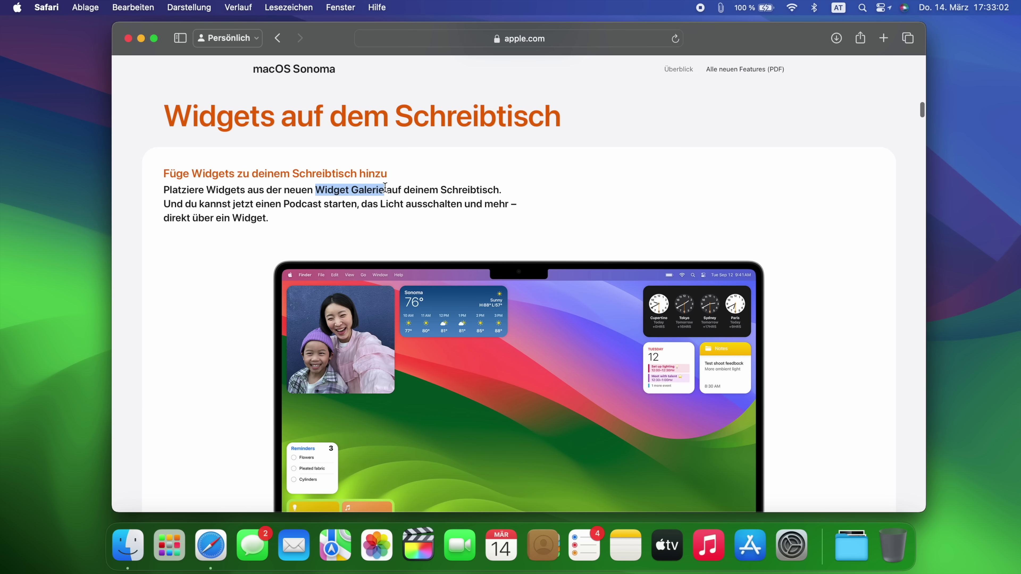
left_click(235, 215)
double_click(293, 201)
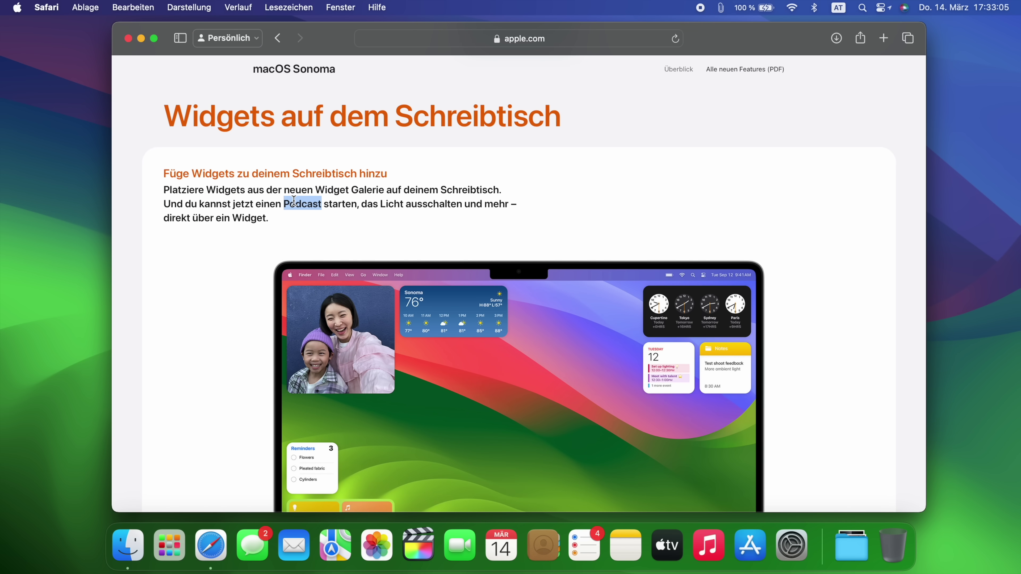
Copy the headings "Nachrichten" and "Verbessertes Privates Surfen" from the page, hide Safari, and check CopyClip's clip list
scroll(262, 252, "down", 3)
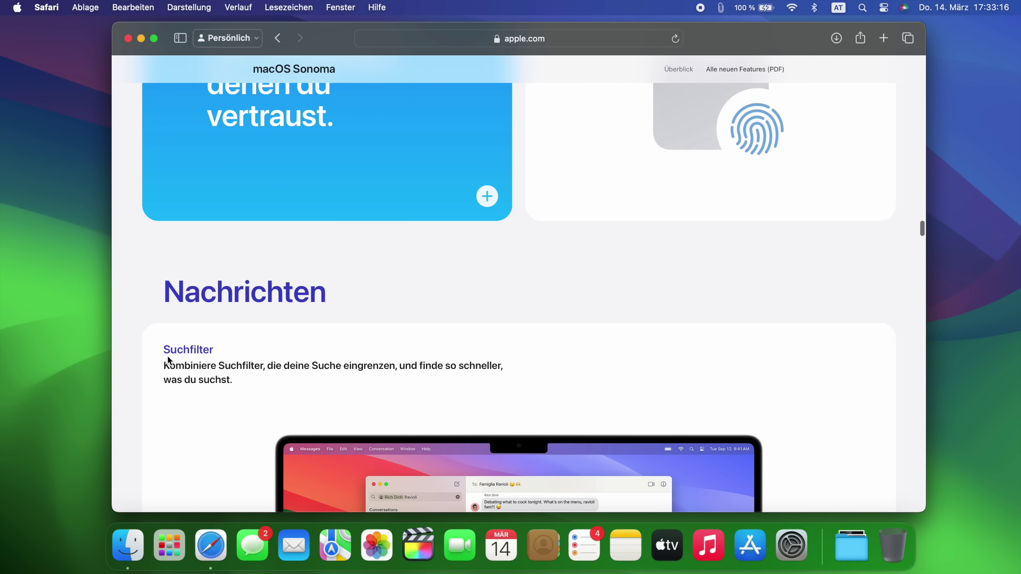
double_click(192, 297)
scroll(192, 296, "up", 10)
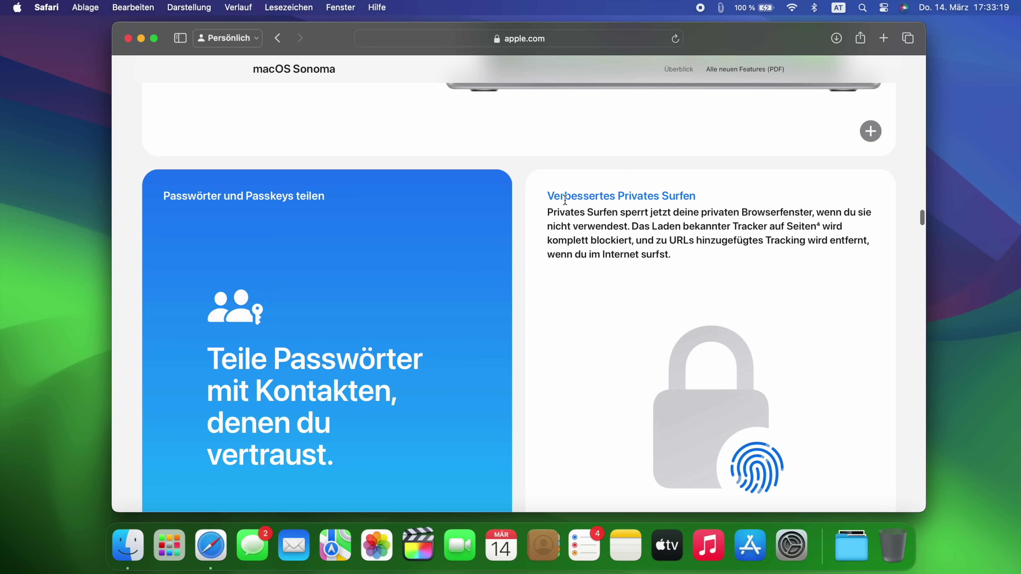
triple_click(731, 190)
key("super+c")
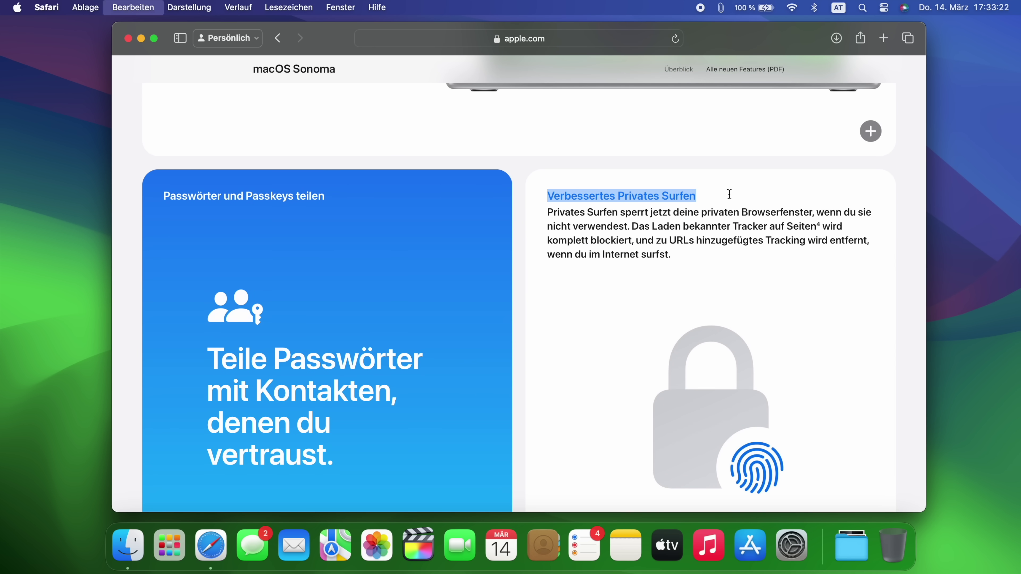
left_click(744, 194)
key("super+h")
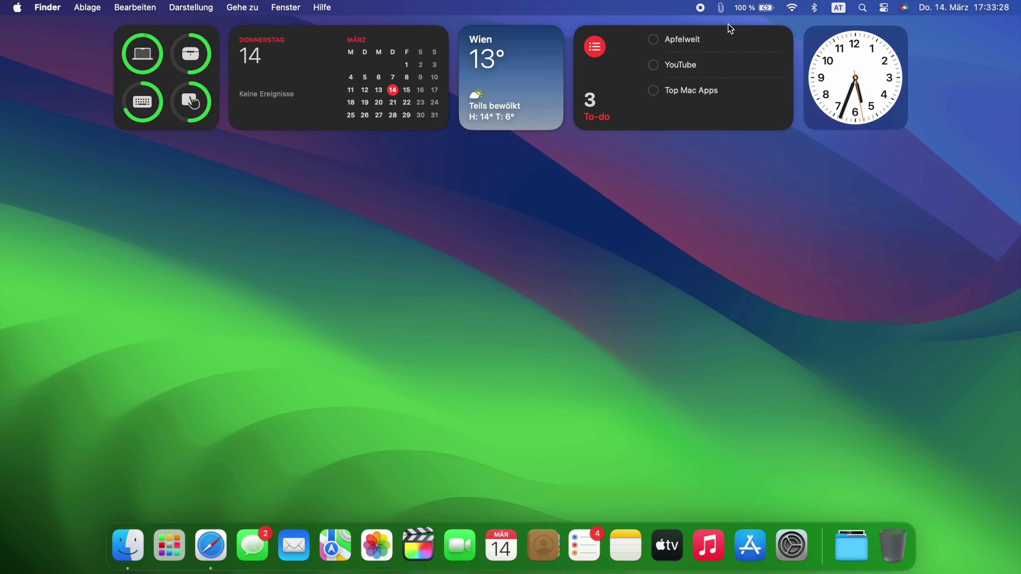
left_click(722, 9)
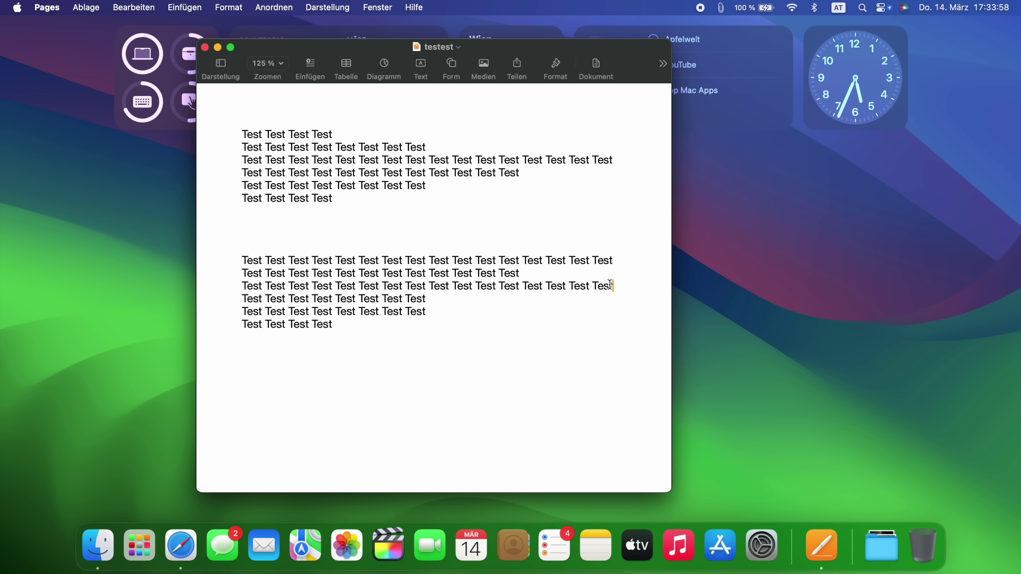
Copy the last three words of the second block's third line in the Pages document testest and show CopyClip's clip list
left_click_drag(610, 284, 546, 290)
key("super+c")
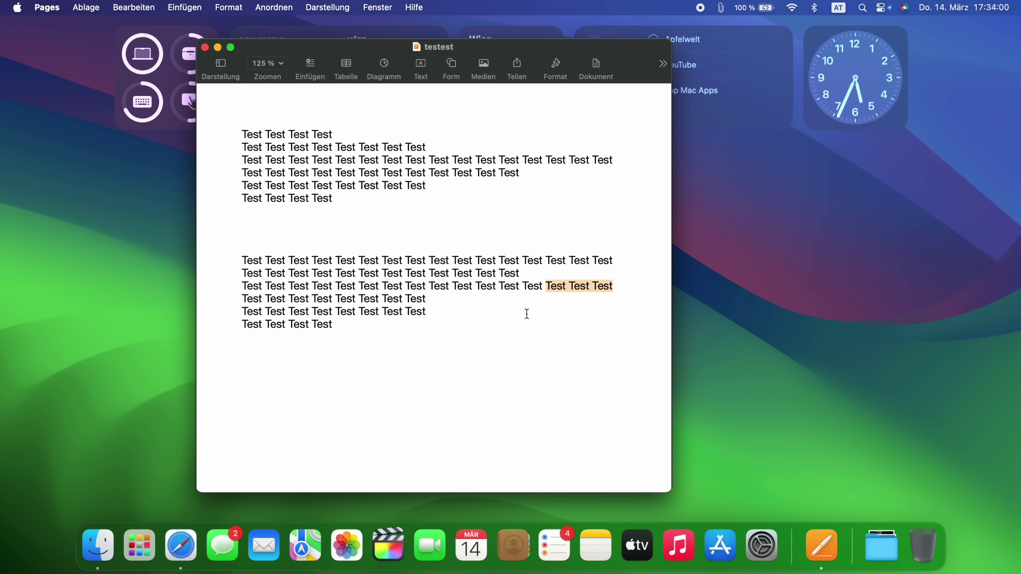
left_click(526, 312)
left_click(721, 7)
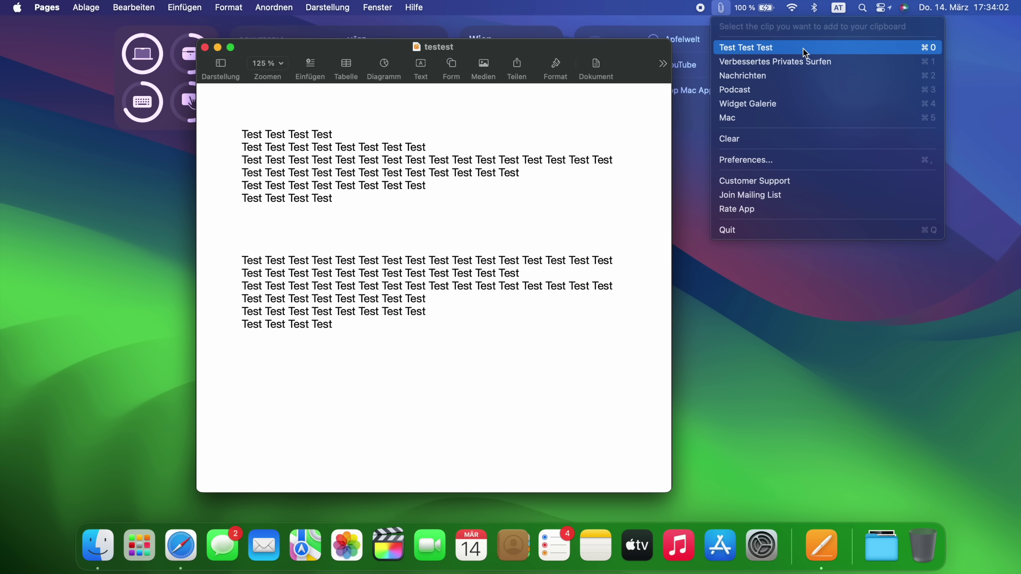
Paste "Test Test Test" into the gap between the two text blocks and add two line breaks after it
left_click(260, 235)
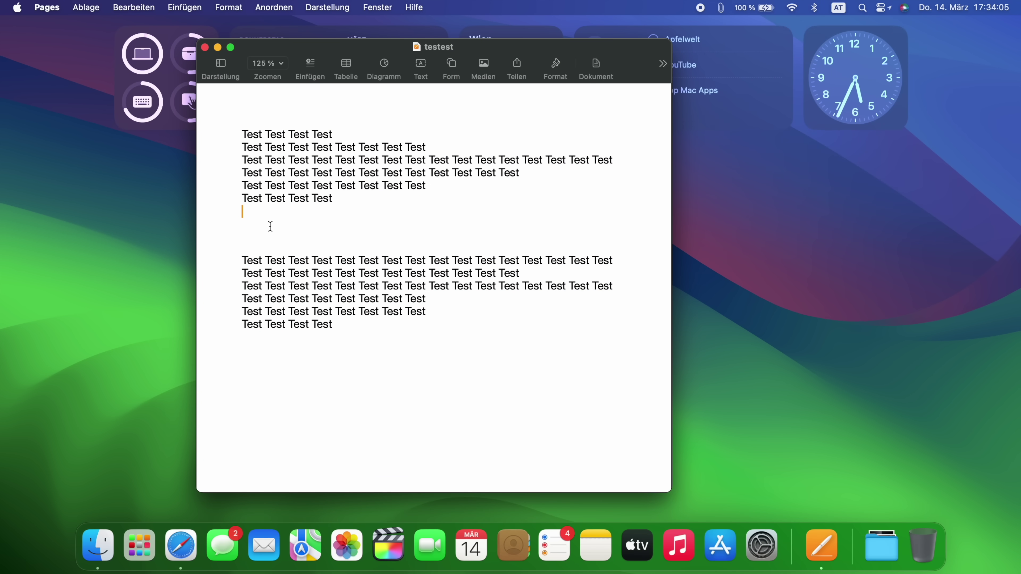
key("super+v")
key("Return")
key("Return")
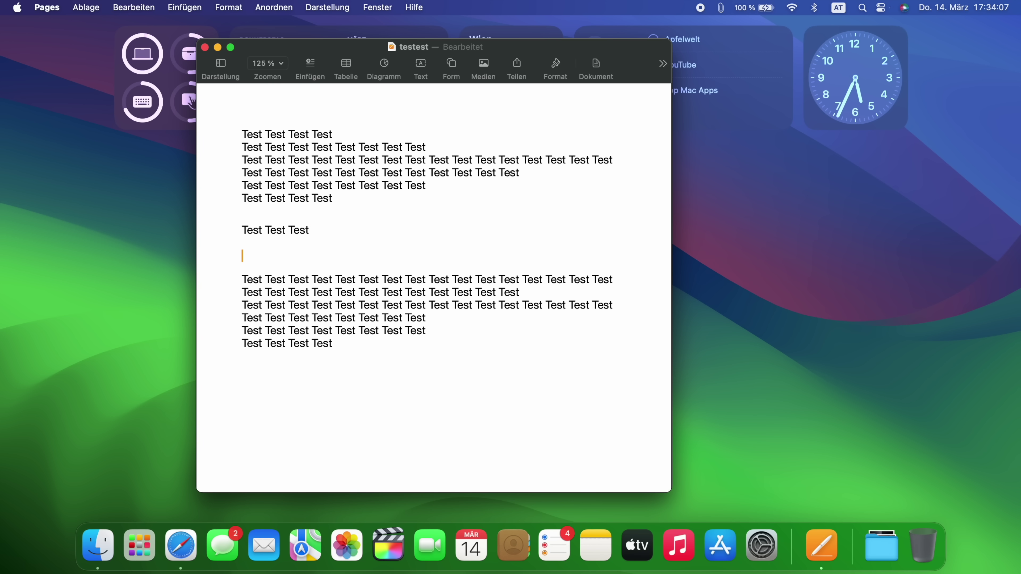
Pick the clip "Widget Galerie" from CopyClip, paste it below "Test Test Test", and add two line breaks
left_click(721, 8)
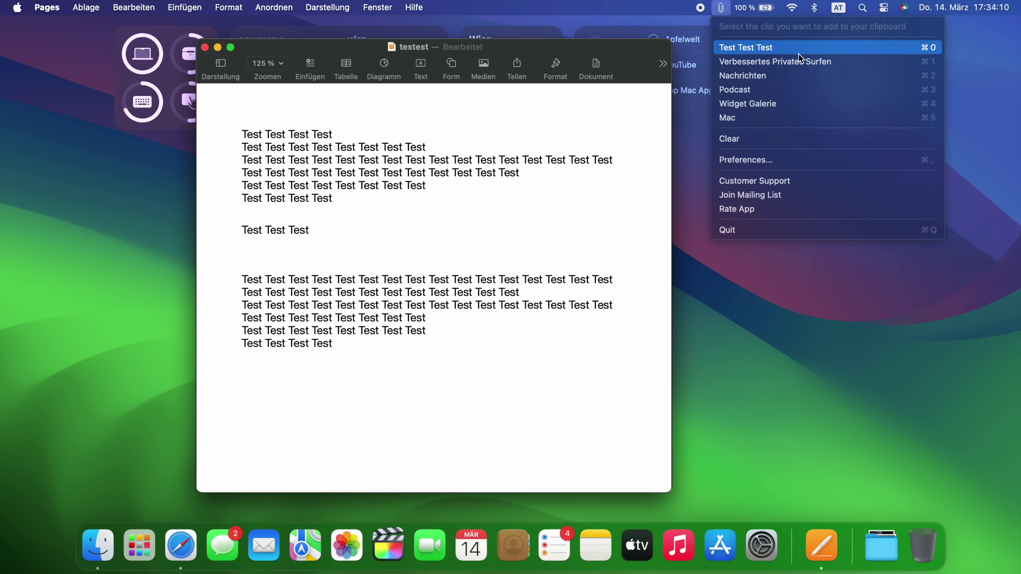
left_click(828, 104)
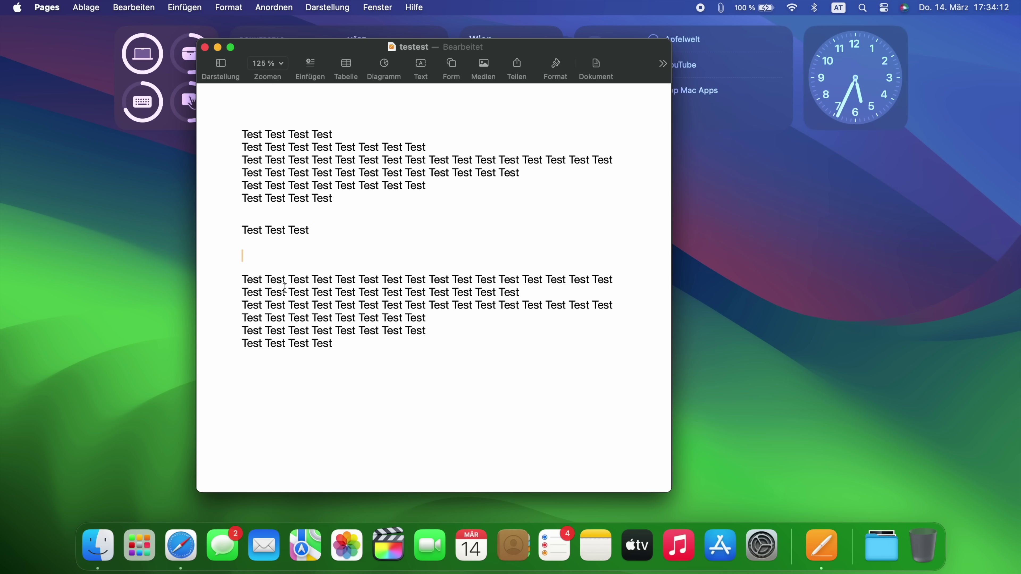
key("super+v")
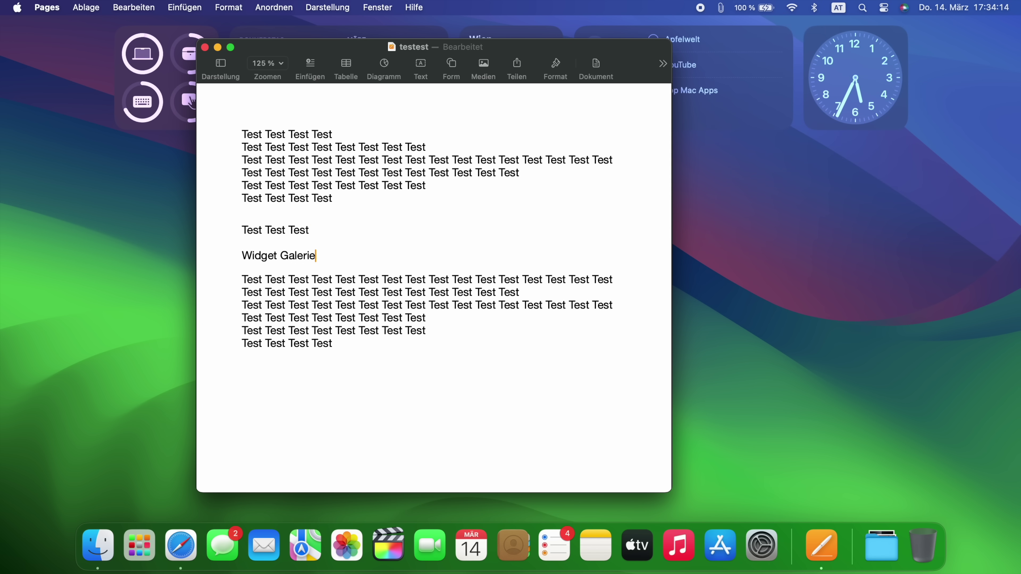
key("Return")
key("Return")
Pick the clip "Verbessertes Privates Surfen" from CopyClip, paste it below "Widget Galerie", and add a line break
left_click(720, 8)
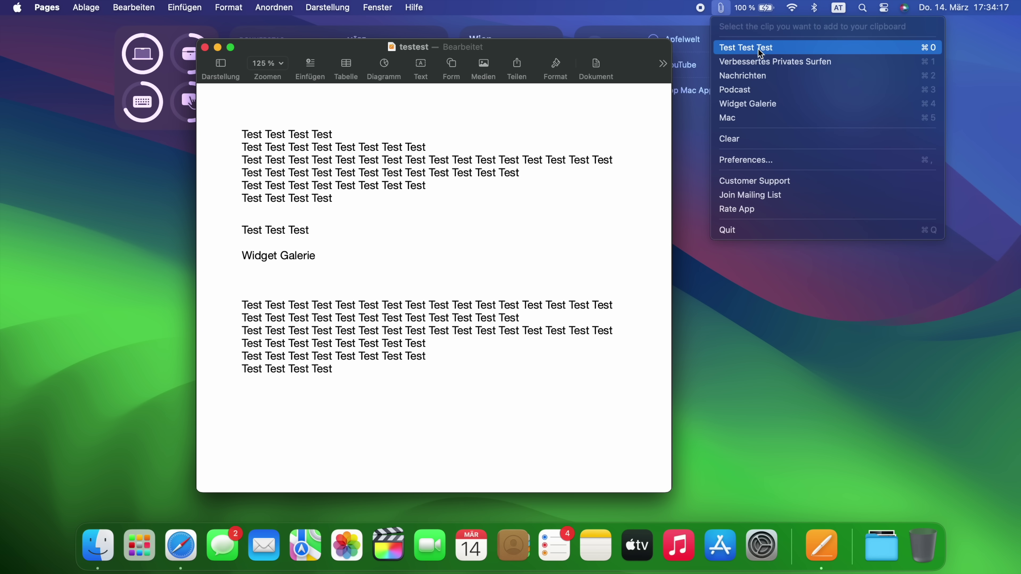
left_click(764, 62)
key("super+v")
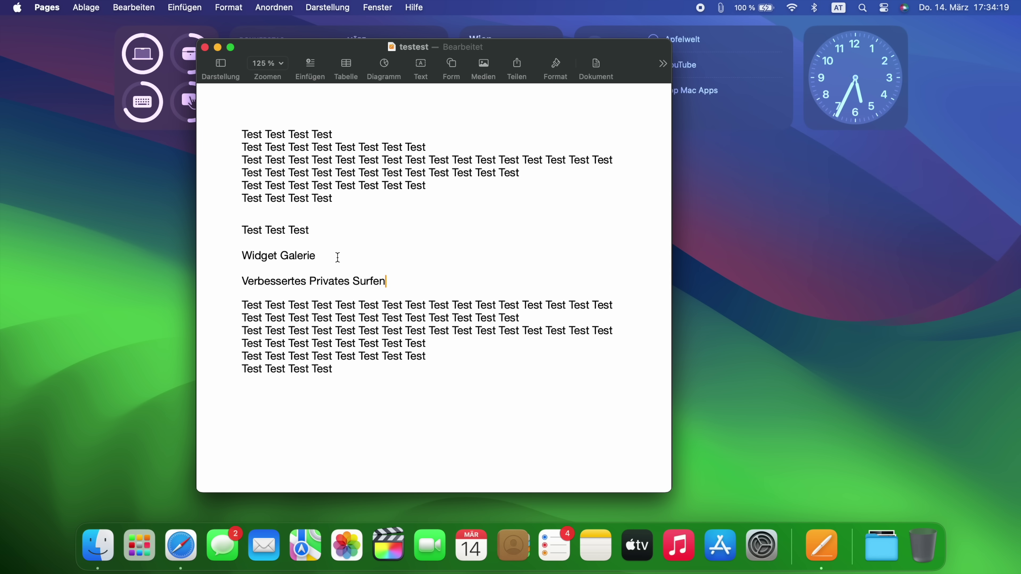
key("Return")
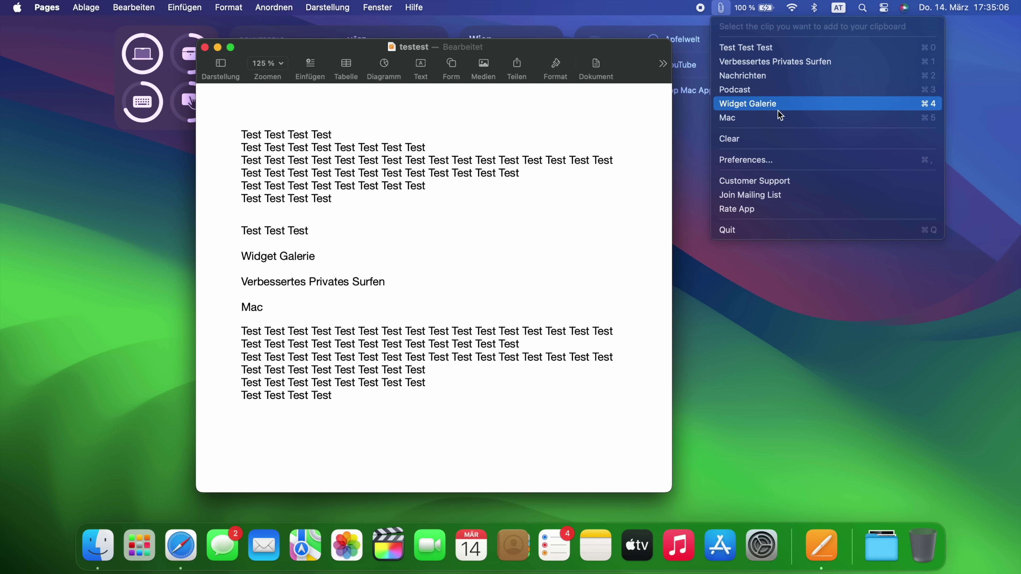
Open CopyClip's preferences, set the number of remembered clippings to 30, and show the exceptions
left_click(759, 161)
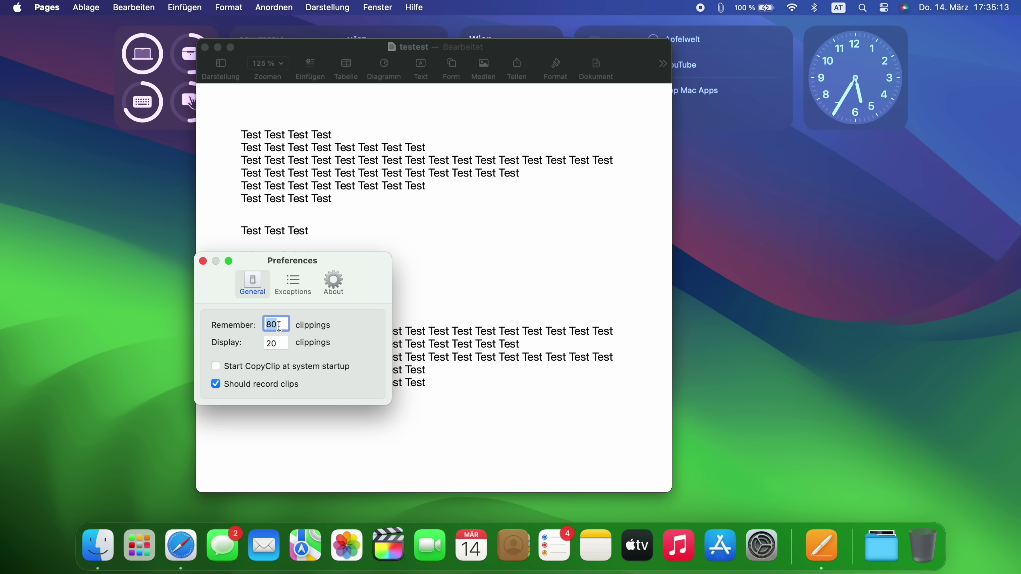
type("30")
left_click(293, 284)
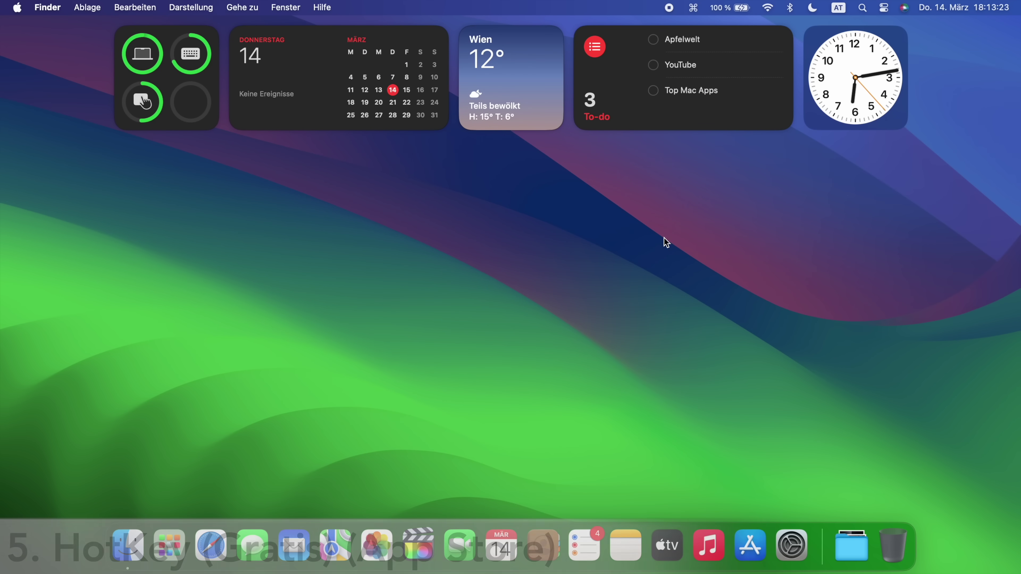
Add the Kalender app to HotKey's program list and assign it the shortcut Shift+Command+K
left_click(694, 10)
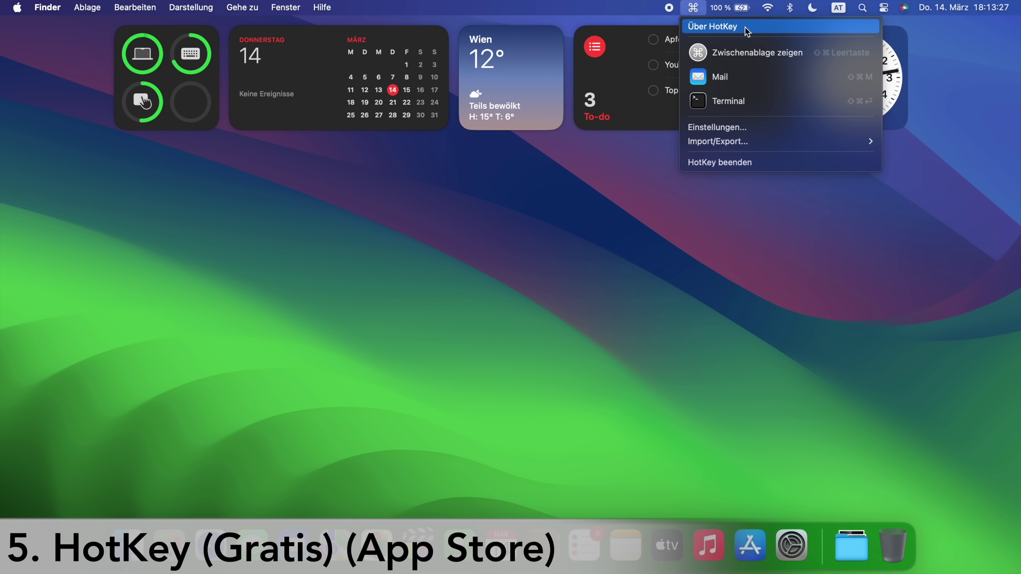
left_click(758, 127)
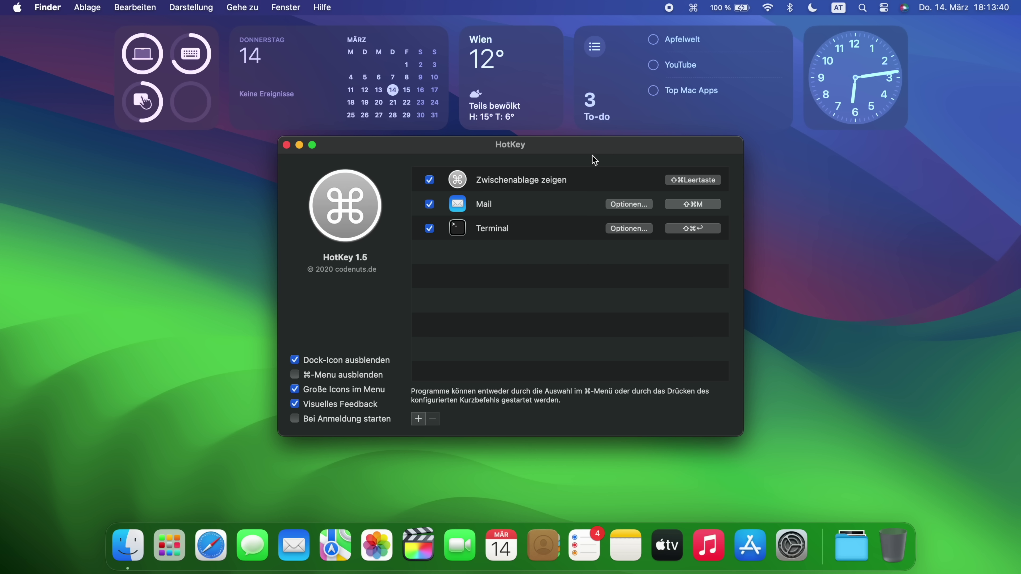
left_click(418, 419)
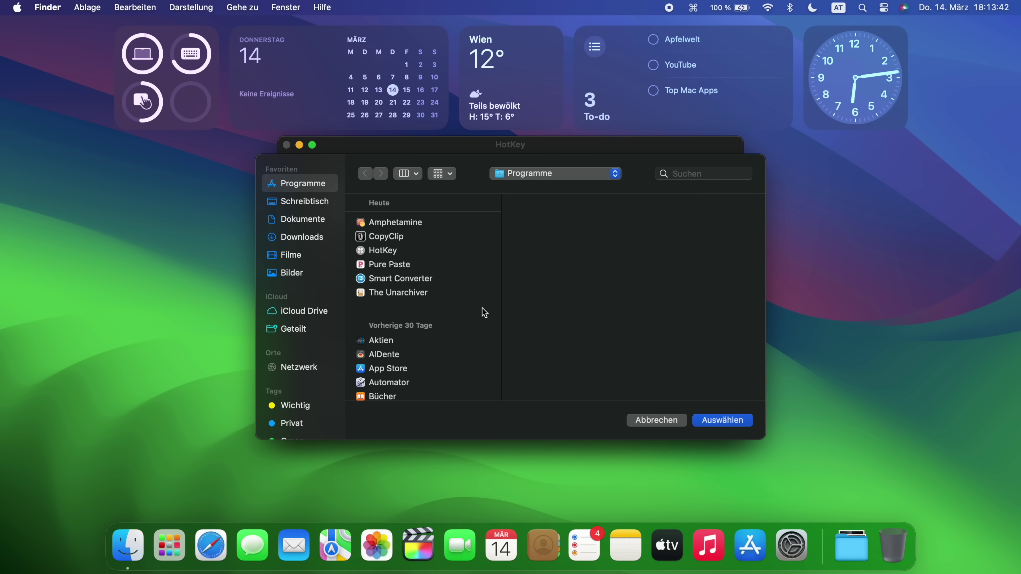
scroll(449, 324, "down", 5)
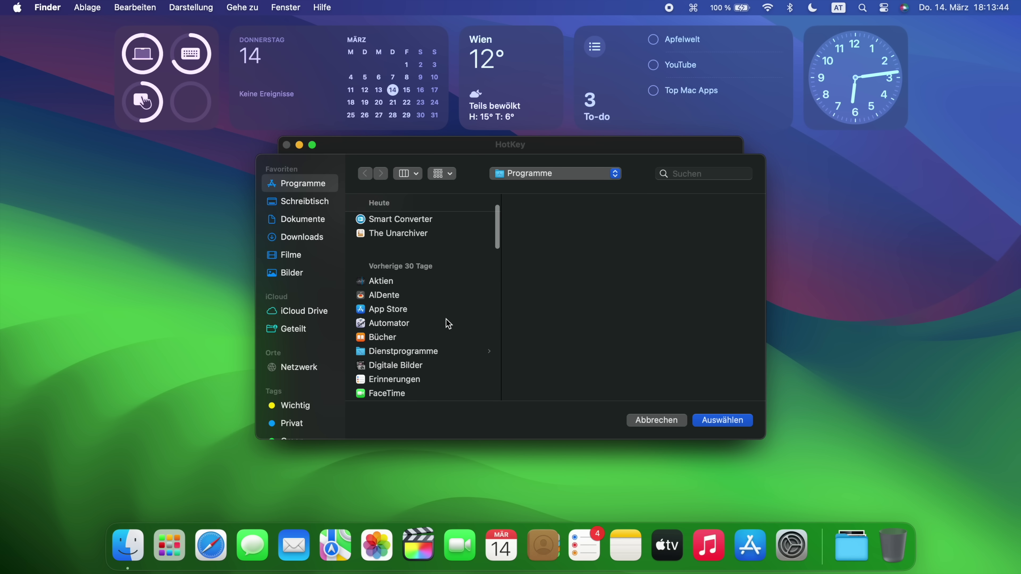
scroll(448, 324, "down", 2)
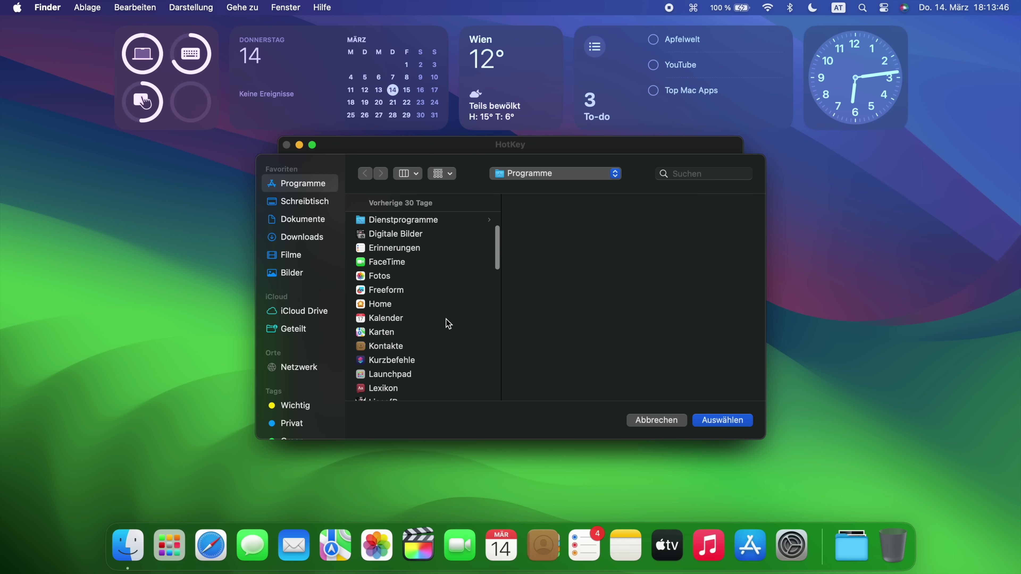
left_click(398, 316)
left_click(713, 422)
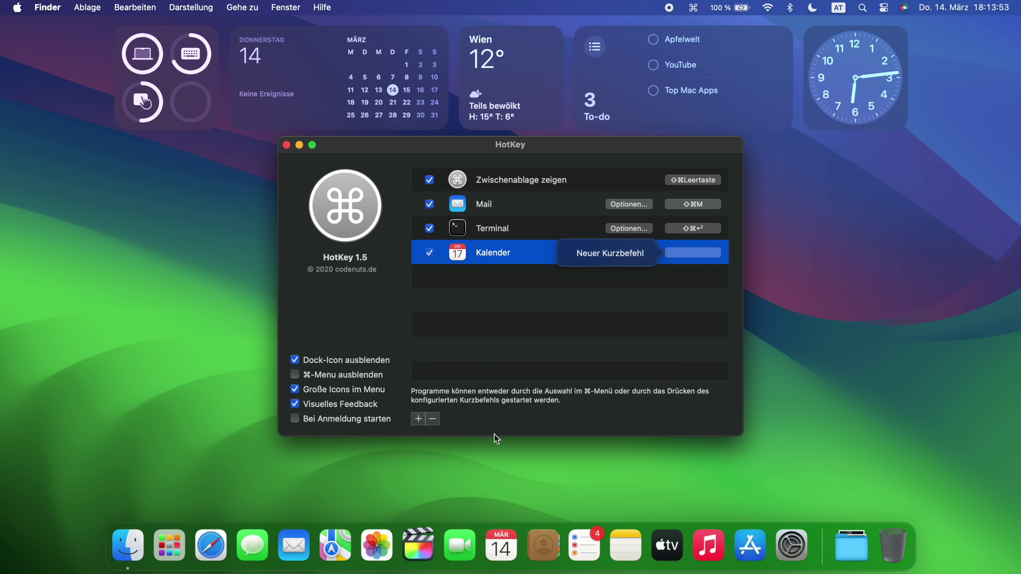
key("shift+super+k")
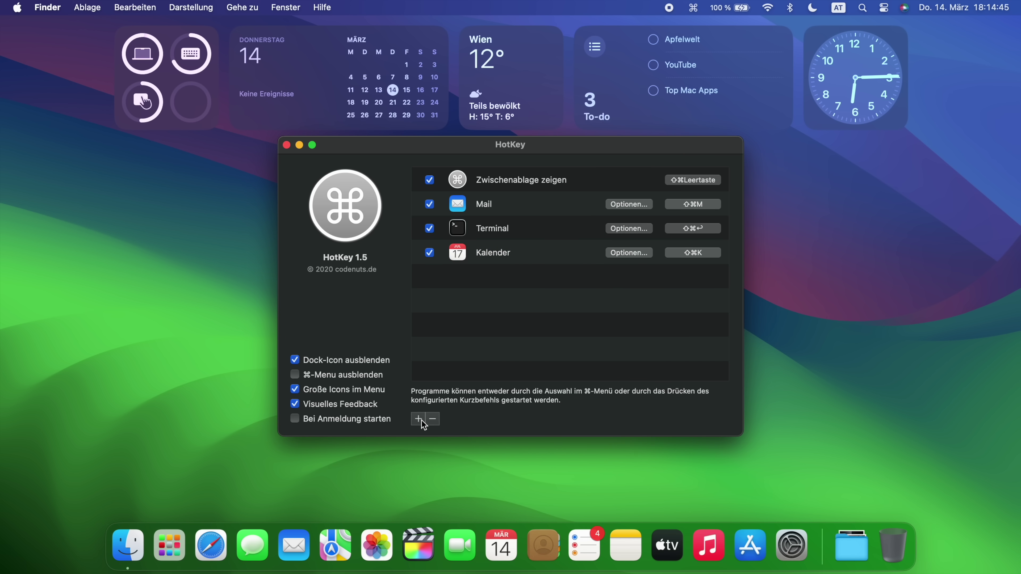
Add classroom.blend from the Dokumente classroom folder to HotKey's list, assign it Shift+Command+C, and close the HotKey window
left_click(420, 419)
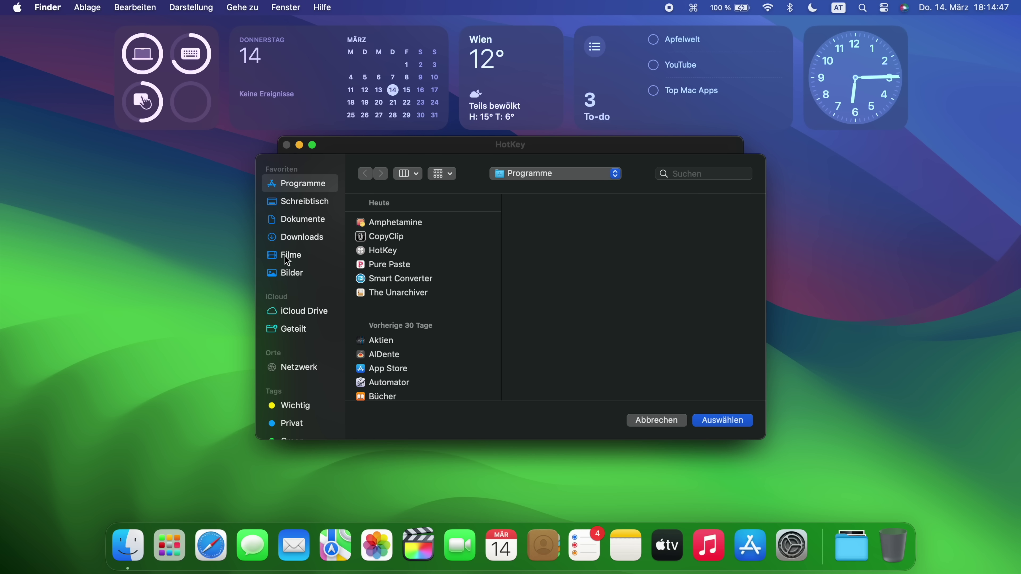
left_click(305, 221)
left_click(388, 226)
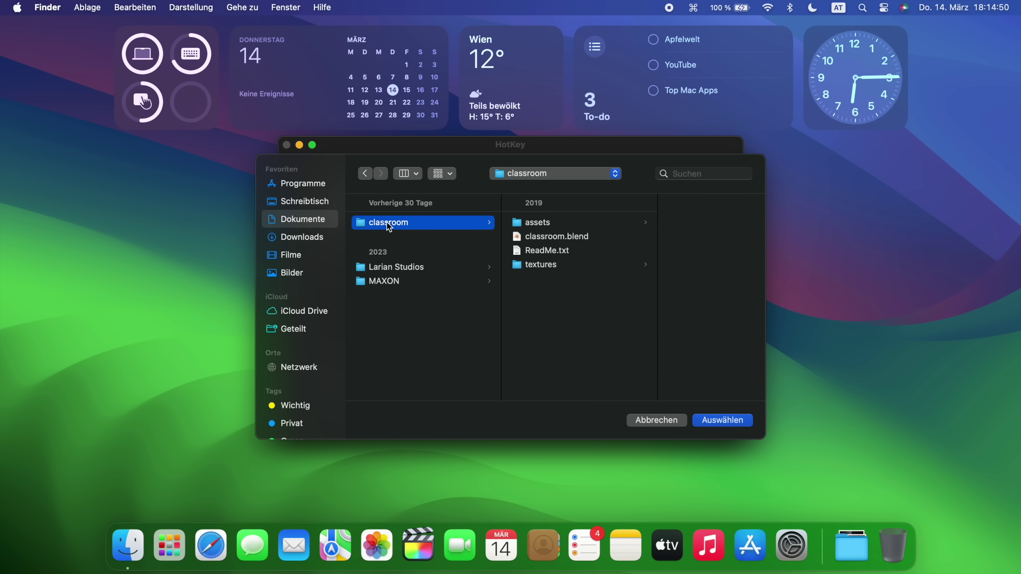
left_click(540, 237)
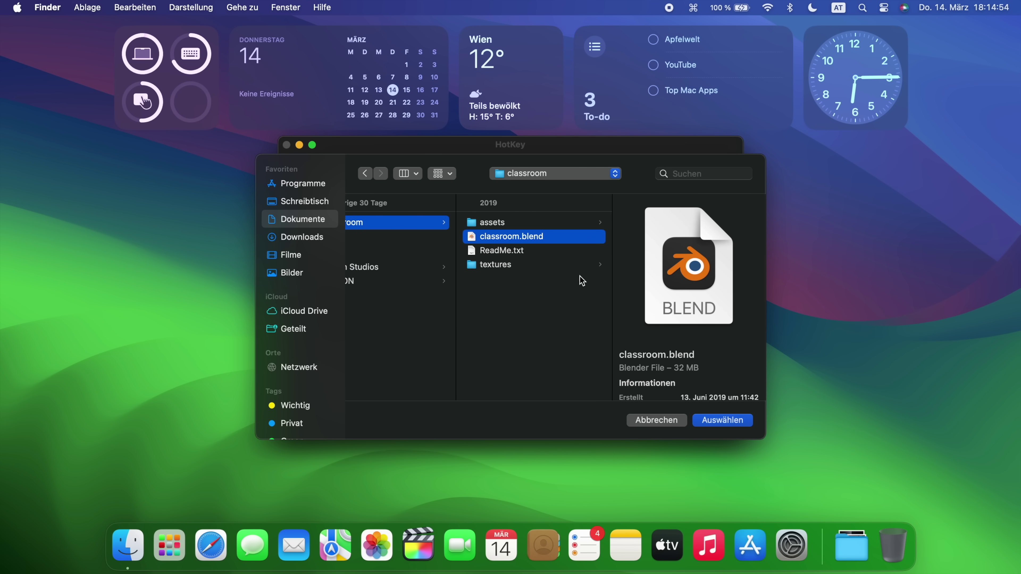
left_click(723, 421)
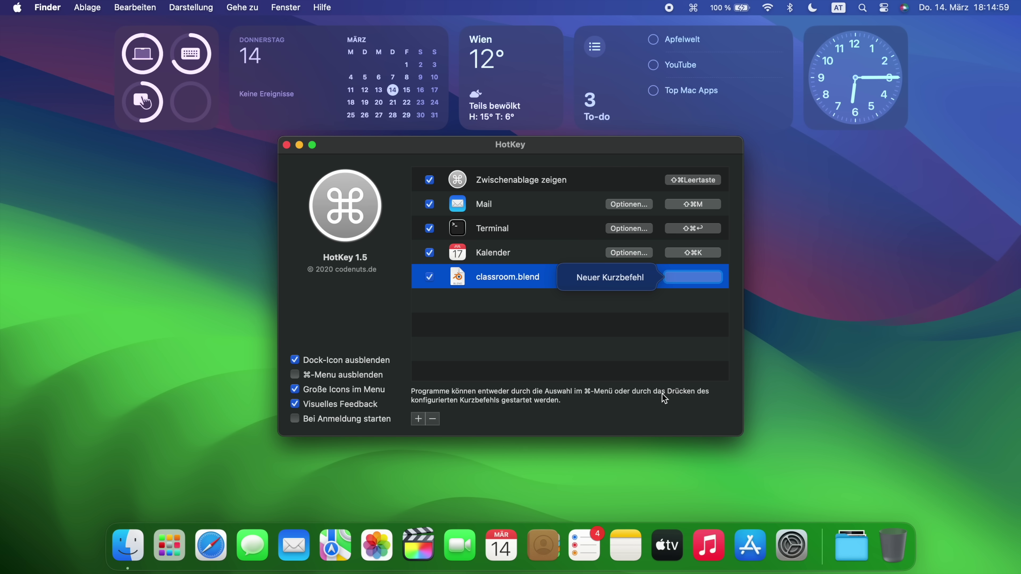
key("shift+super+c")
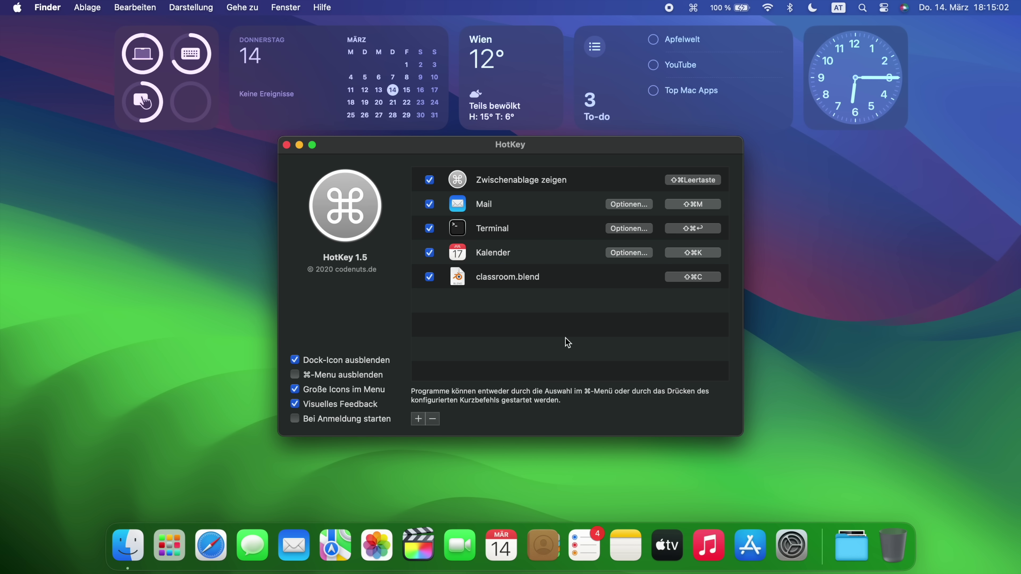
left_click(286, 145)
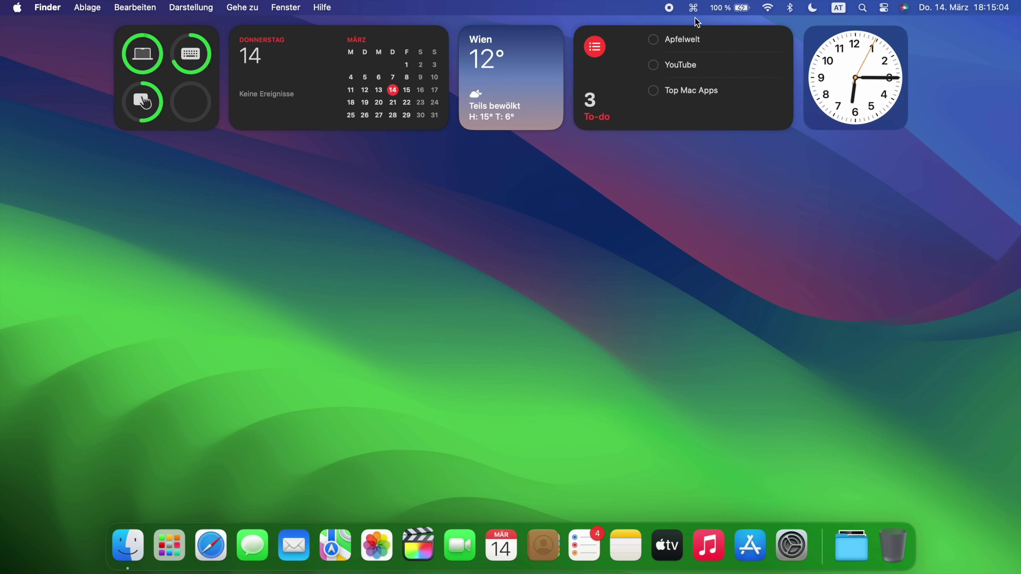
Launch Kalender from HotKey's program list and close its window again
left_click(693, 9)
left_click(788, 129)
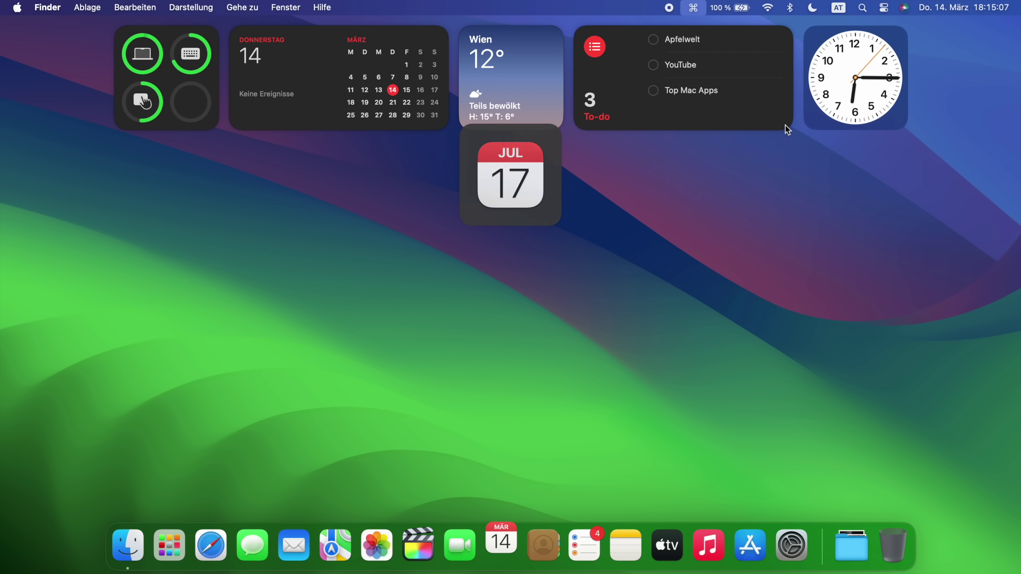
key("super+w")
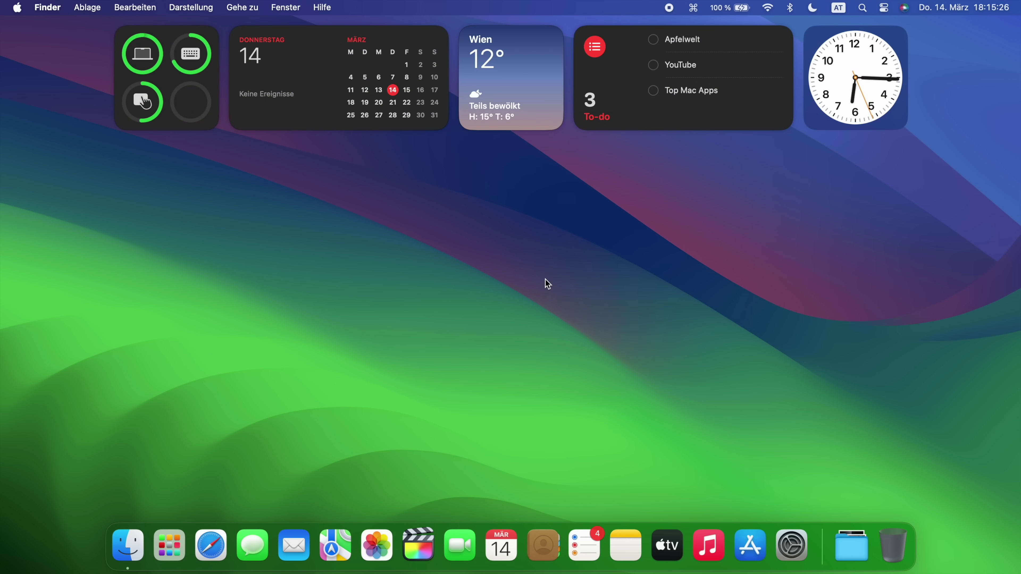
Open Kalender and classroom.blend with their assigned HotKey shortcuts, quit both programs, and show HotKey's program list
key("ctrl+alt+k")
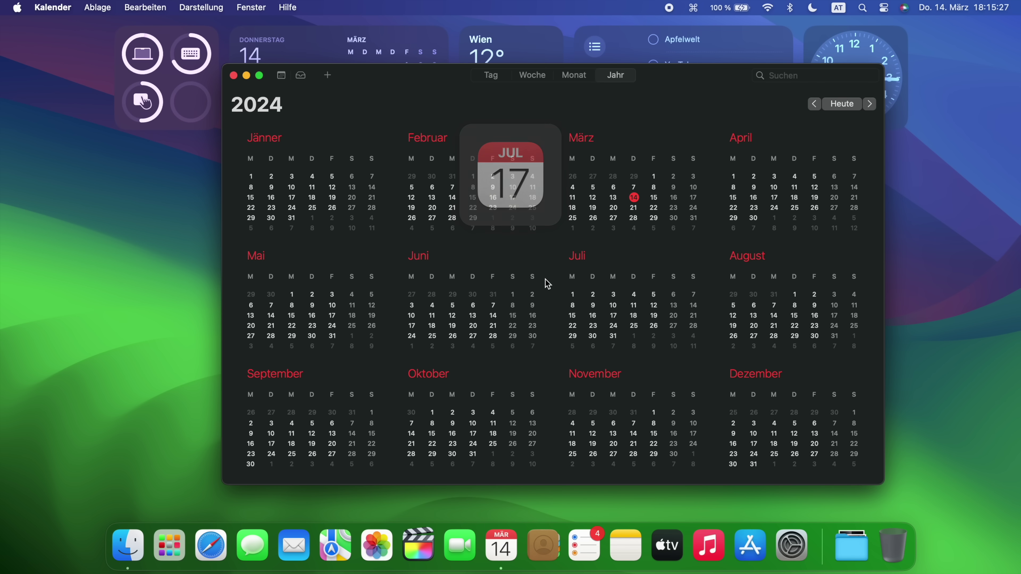
key("ctrl+alt+b")
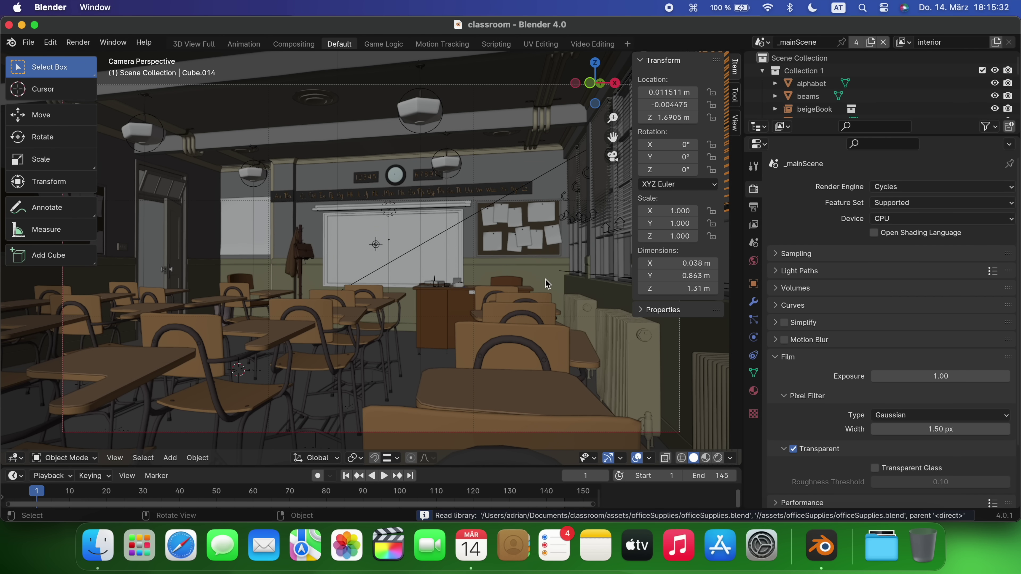
key("super+q")
key("super+q")
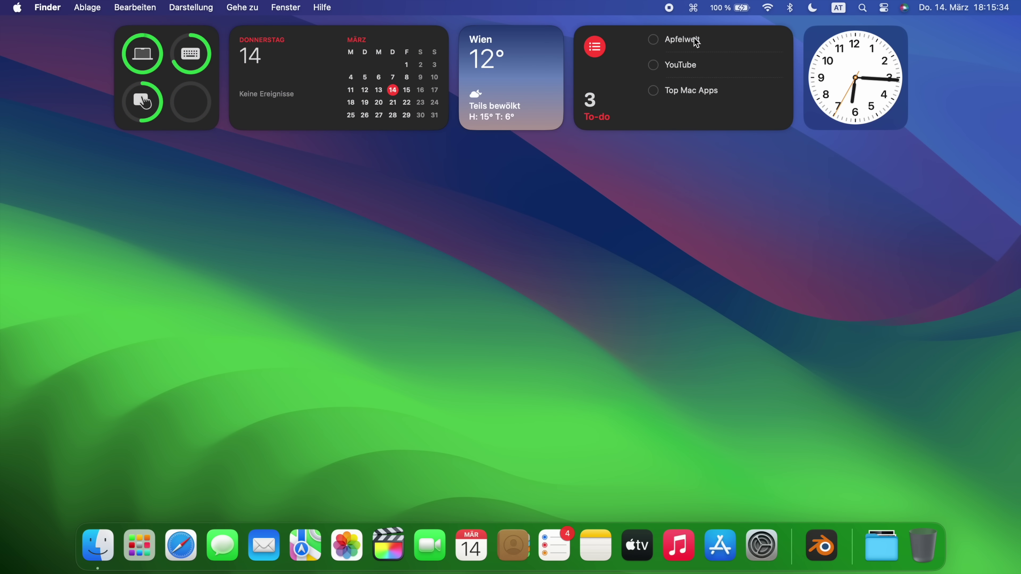
left_click(692, 8)
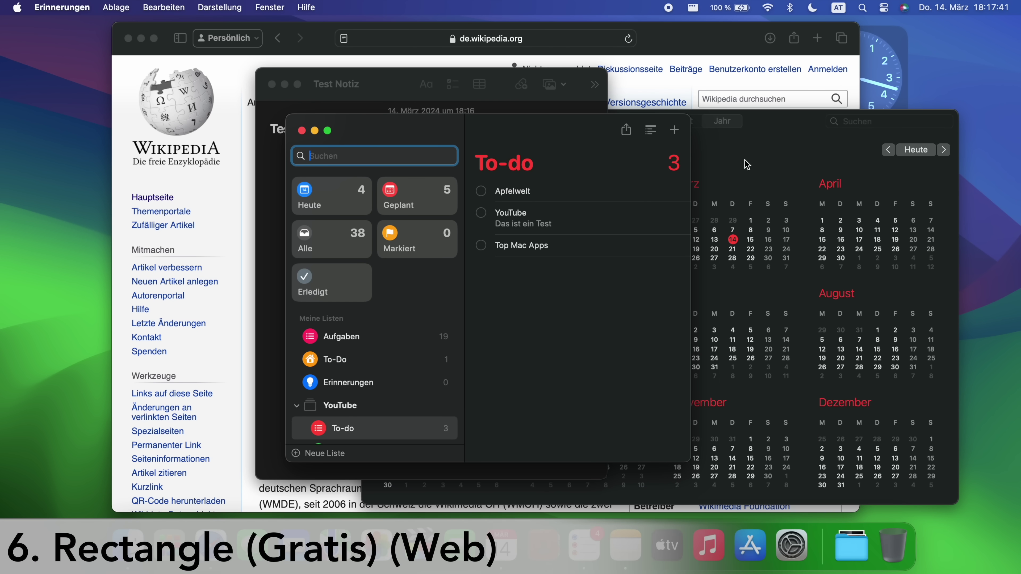
Review Rectangle's window actions, then snap the Test Notiz window to the left half of the screen and the Kalender window to the right half
left_click(697, 11)
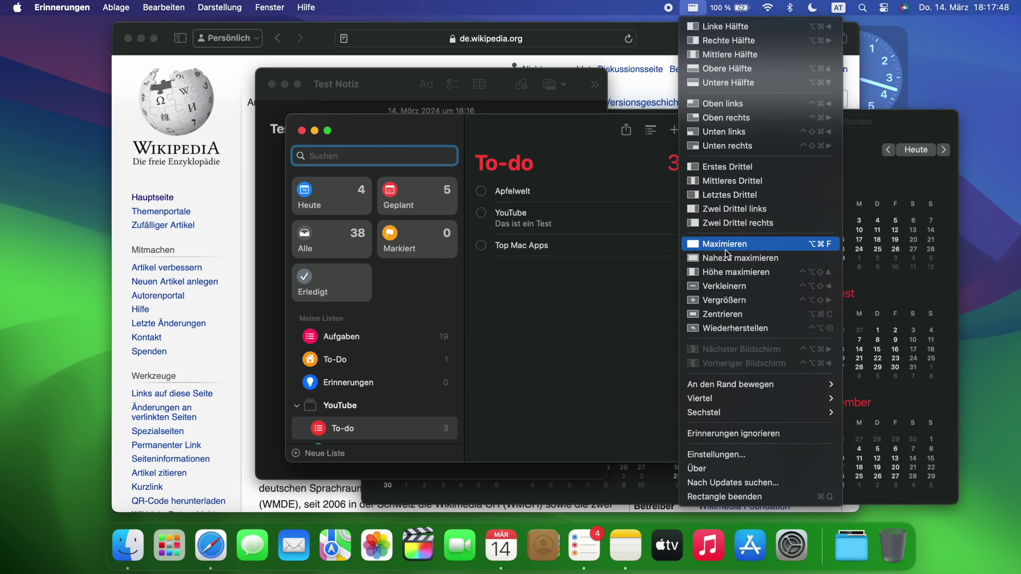
left_click(545, 135)
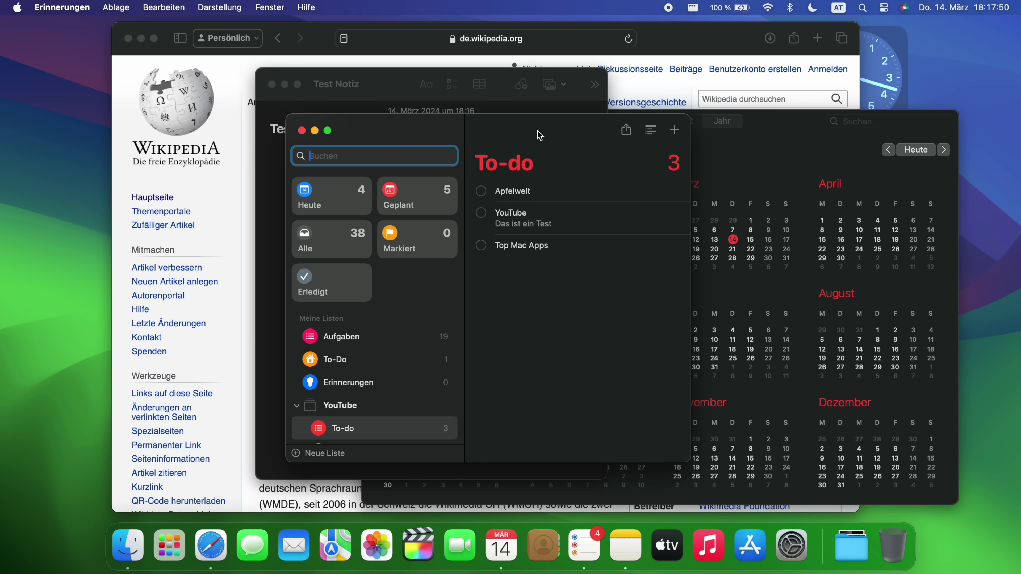
left_click(381, 94)
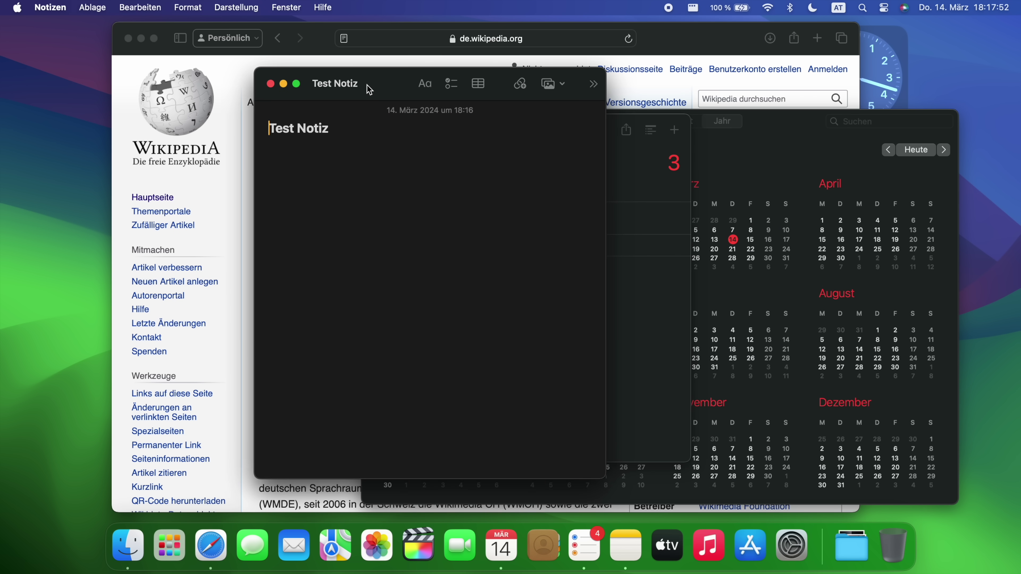
key("ctrl+alt+Left")
left_click(711, 171)
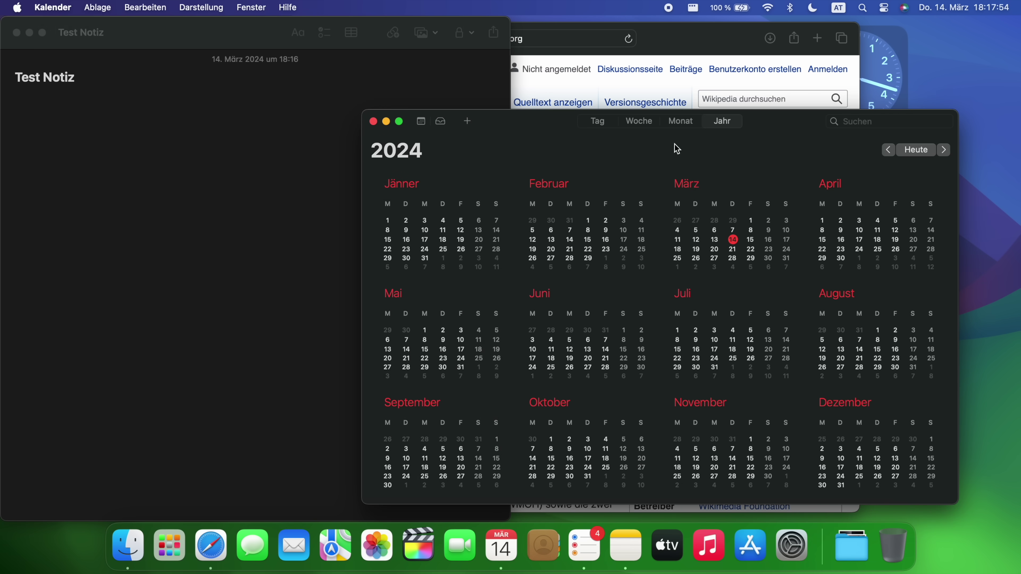
left_click_drag(540, 128, 1014, 198)
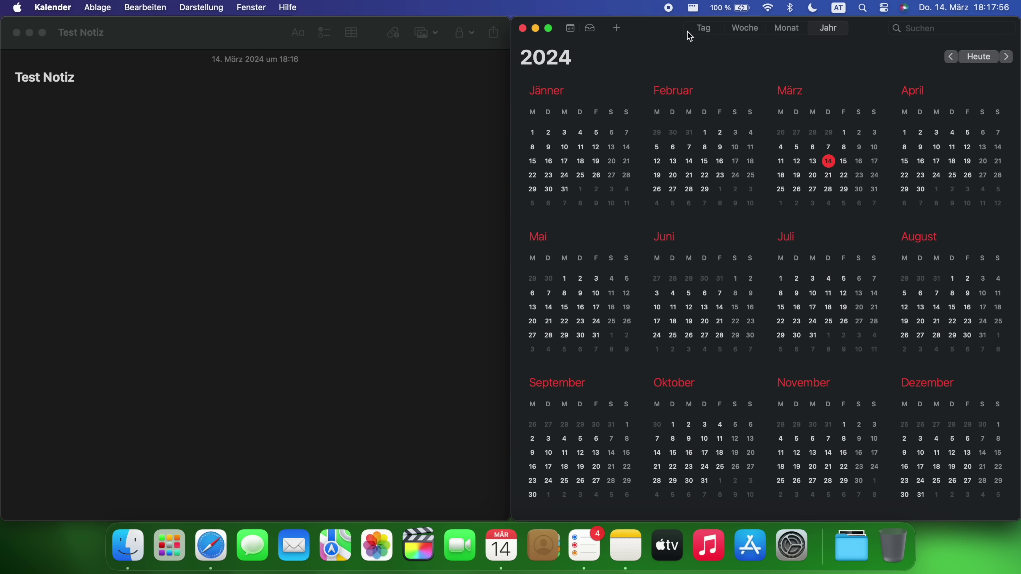
Snap Kalender to the top-right quarter of the screen, Test Notiz to the top-left quarter, and the Safari window to the bottom half
left_click_drag(665, 26, 1019, 56)
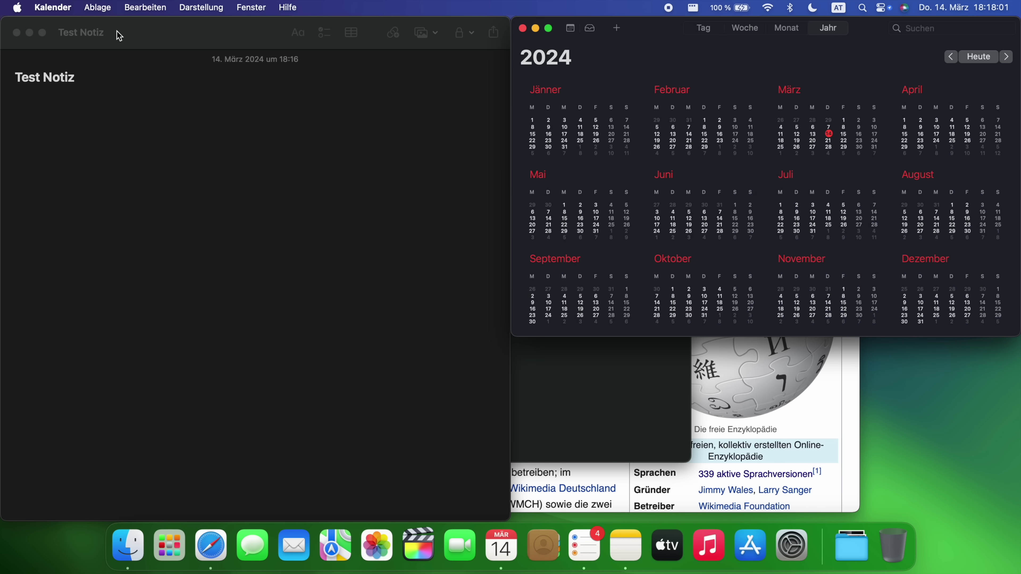
left_click_drag(119, 32, 4, 5)
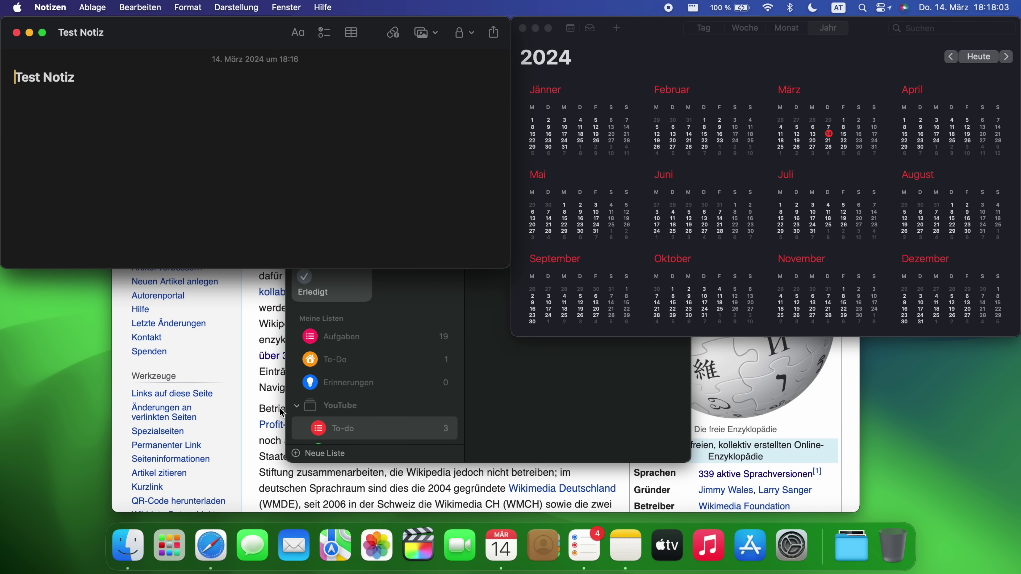
left_click(238, 407)
left_click_drag(316, 38, 3, 518)
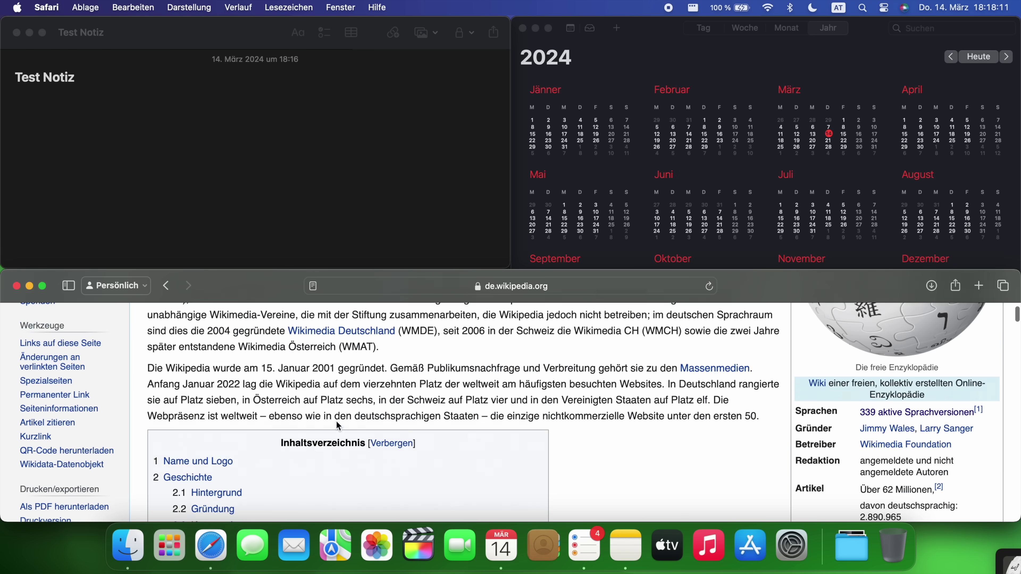
Arrange the windows in thirds, with Safari in the middle, Test Notiz on the left and Kalender on the right, and bring Safari to the front
scroll(337, 422, "down", 10)
left_click_drag(262, 288, 172, 553)
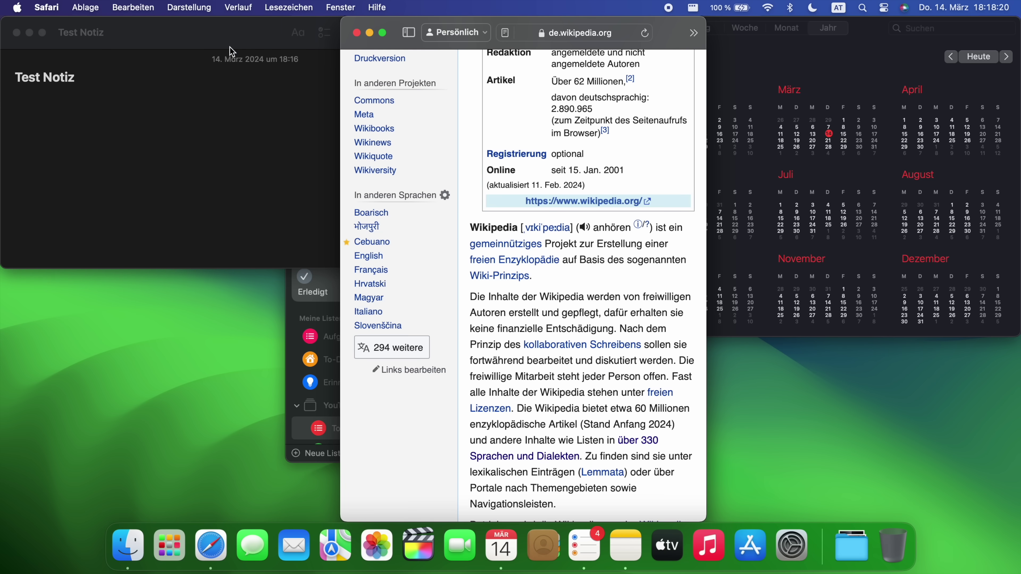
left_click_drag(232, 51, 2, 361)
left_click_drag(831, 70, 1018, 282)
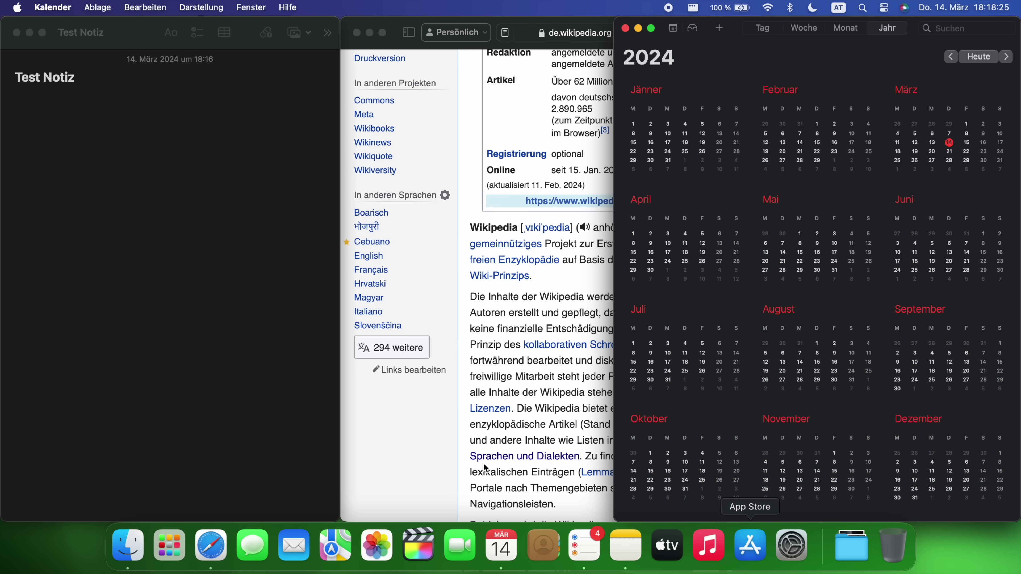
left_click(460, 465)
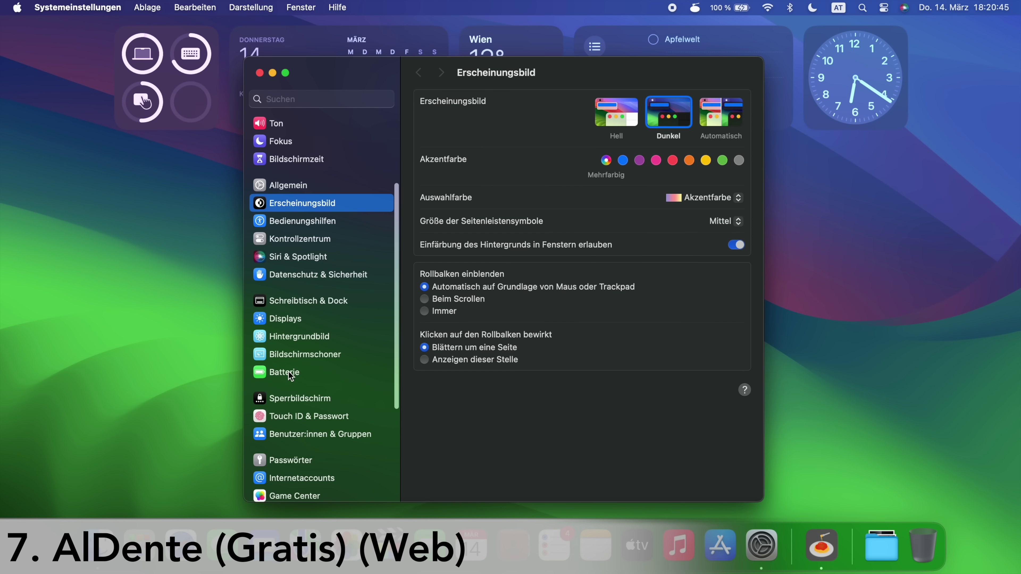
Deactivate Optimiertes Laden der Batterie in the Batterie system settings and close the settings window
left_click(290, 373)
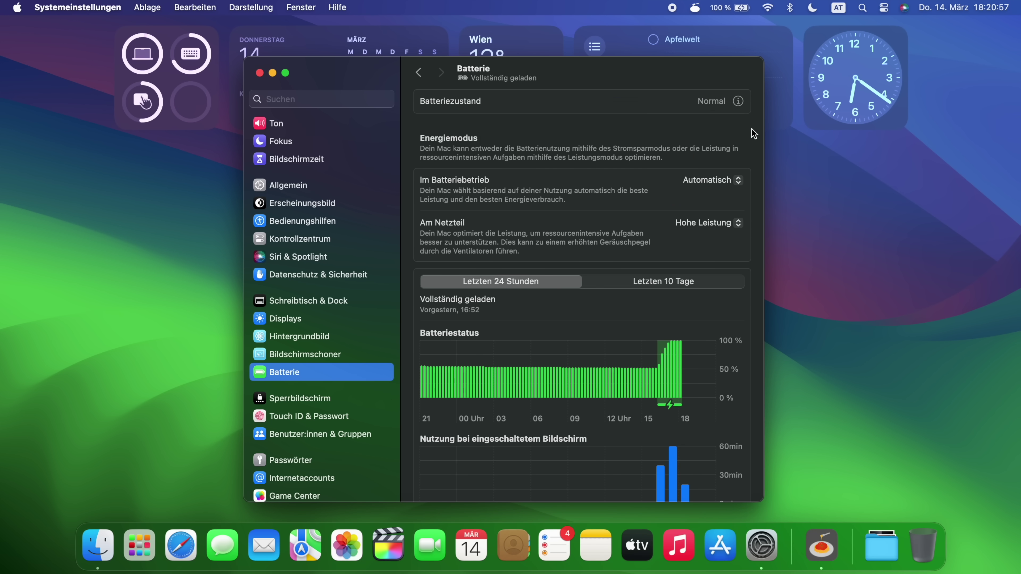
left_click(738, 101)
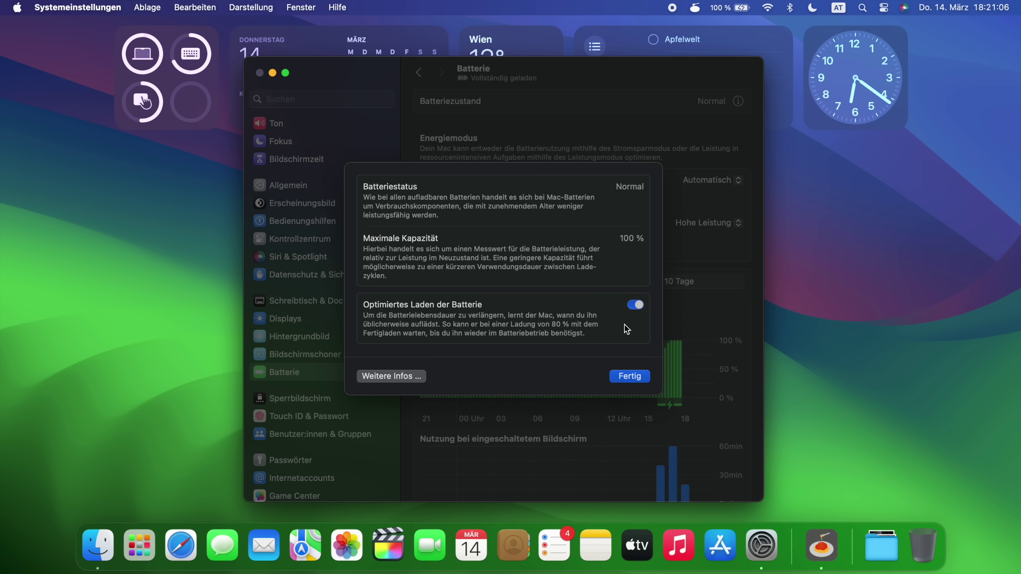
left_click(637, 305)
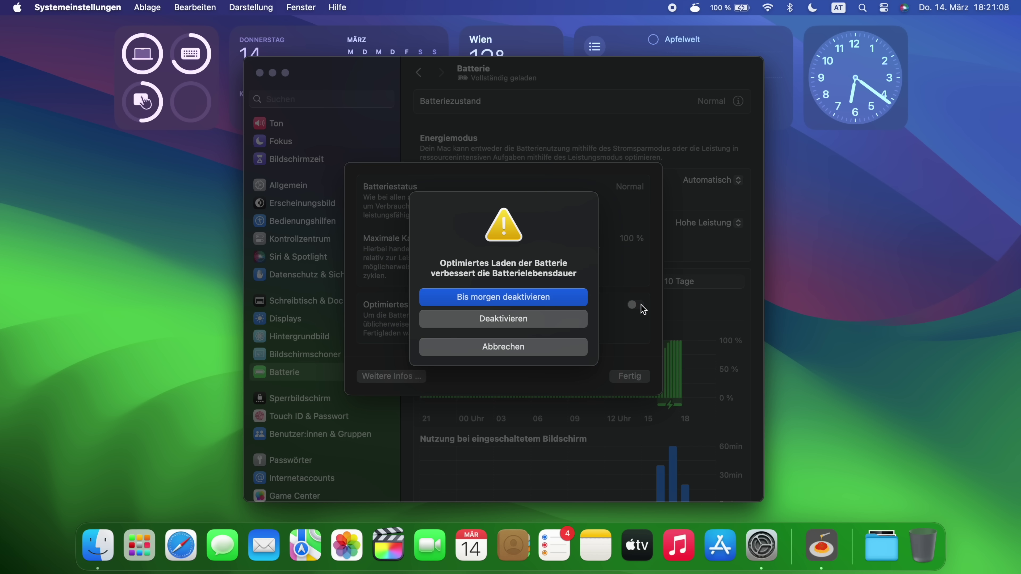
left_click(585, 321)
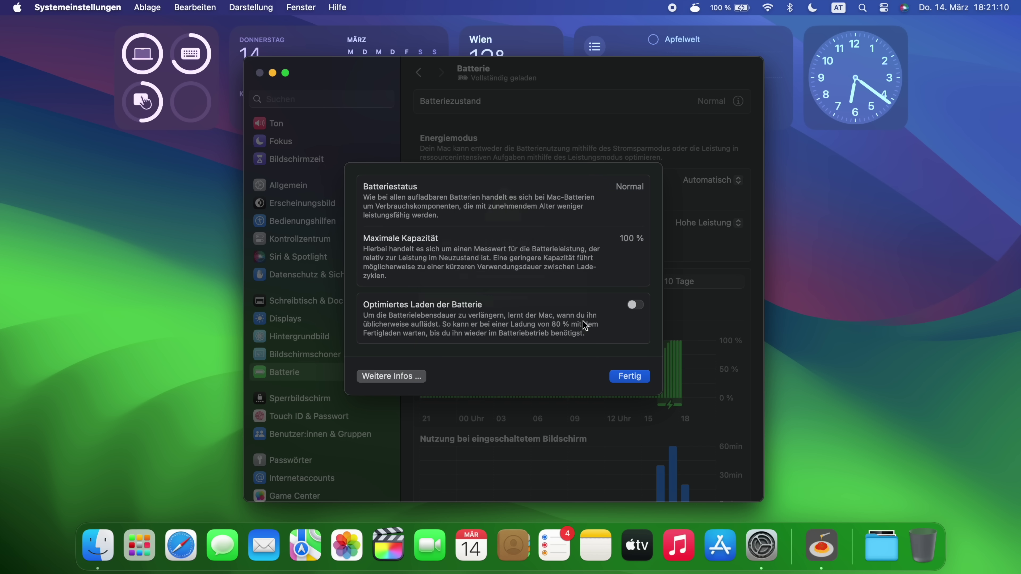
left_click(622, 375)
left_click(260, 73)
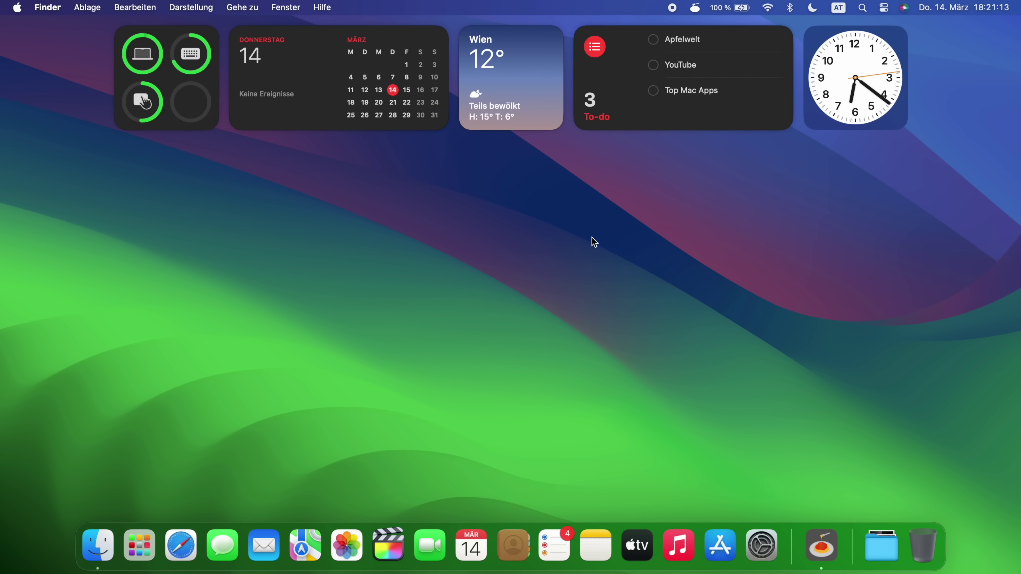
Set AlDente's charge limit to 80% and open its Aufladen settings
left_click(694, 9)
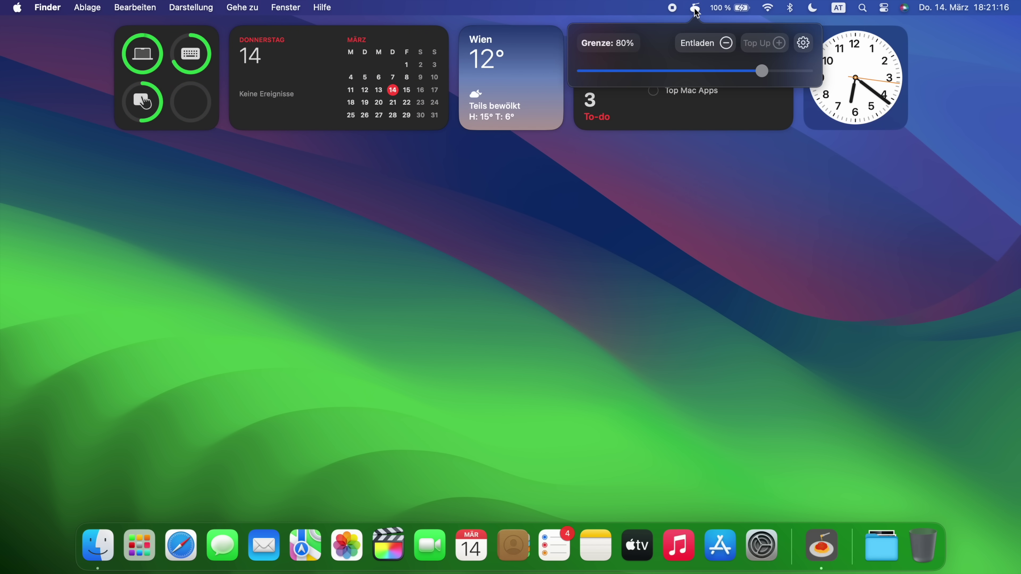
mouse_move(760, 81)
left_mouse_down()
mouse_move(723, 74)
mouse_move(802, 77)
mouse_move(768, 72)
left_mouse_up()
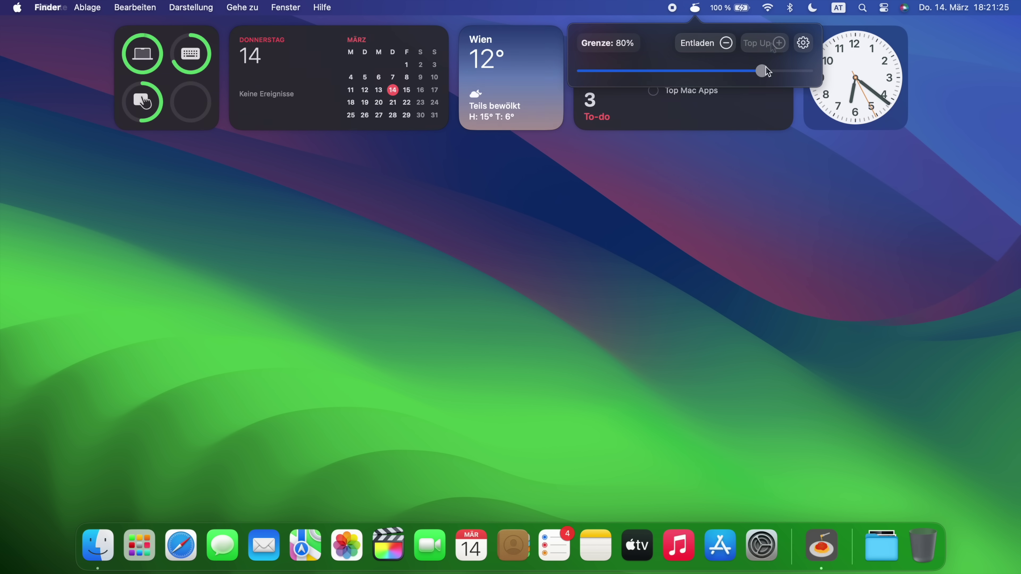
left_click(803, 43)
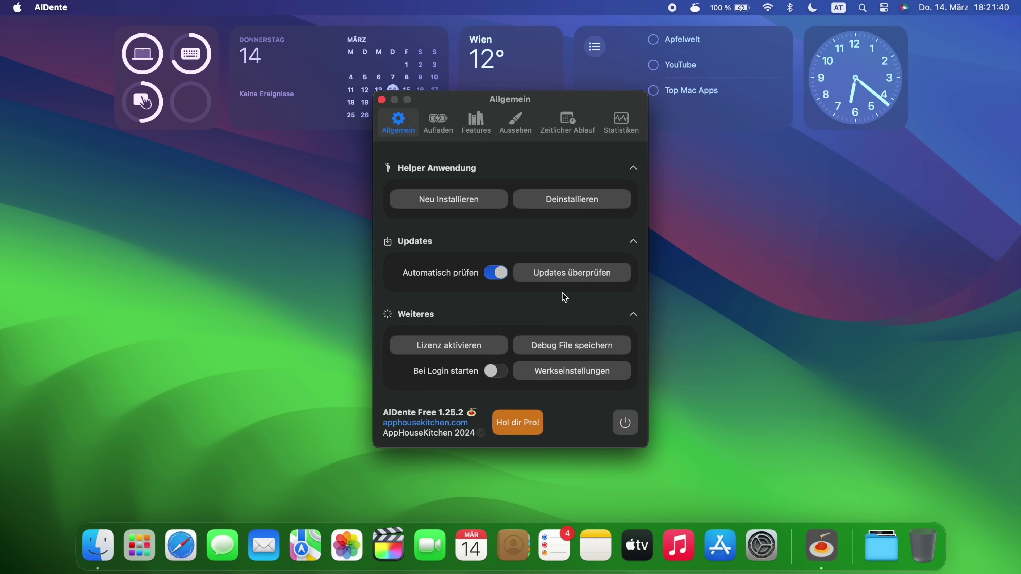
left_click(454, 128)
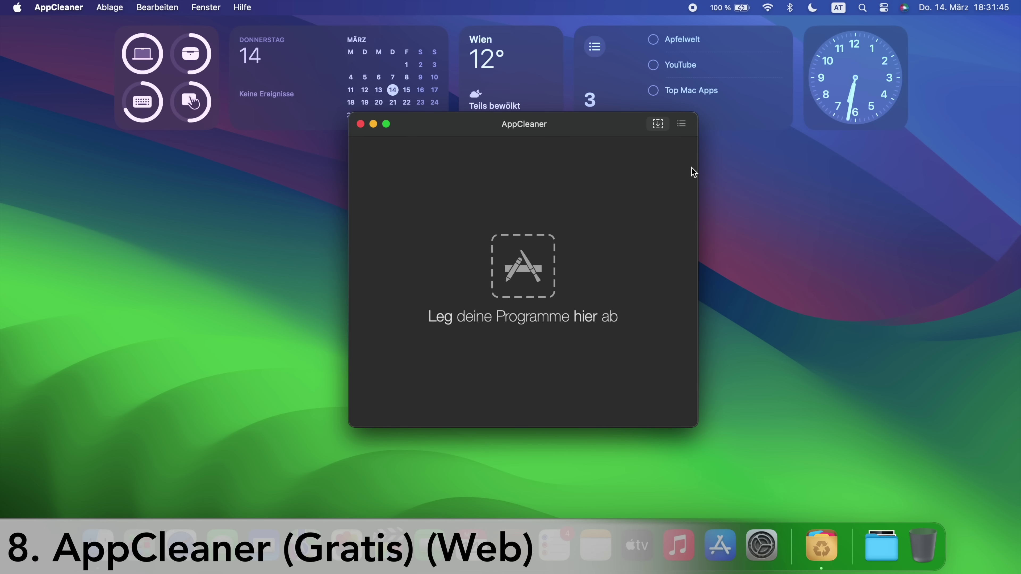
Show AppCleaner's list of installed programs and look through the Systemprogramme section
left_click(683, 126)
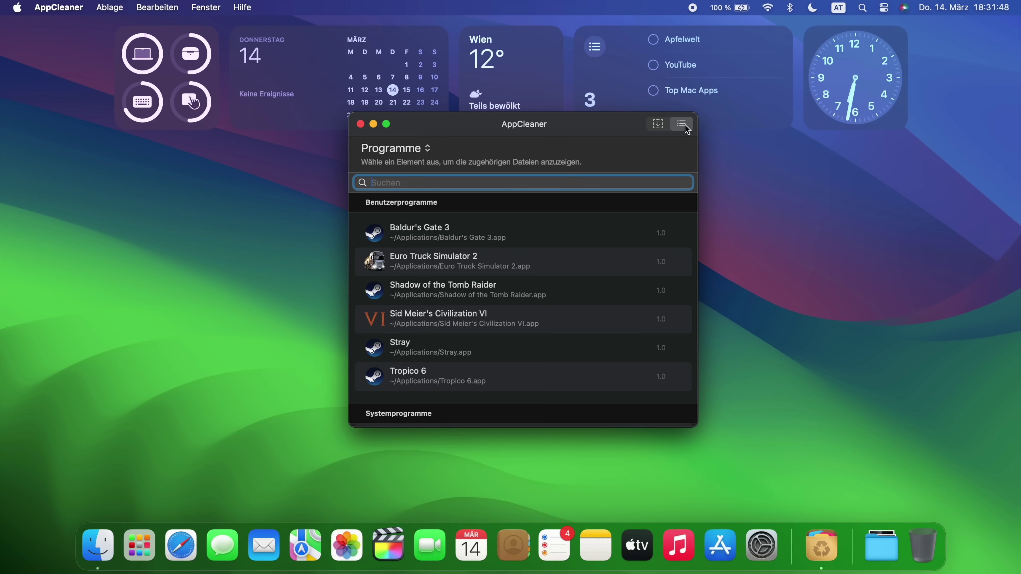
scroll(559, 295, "down", 8)
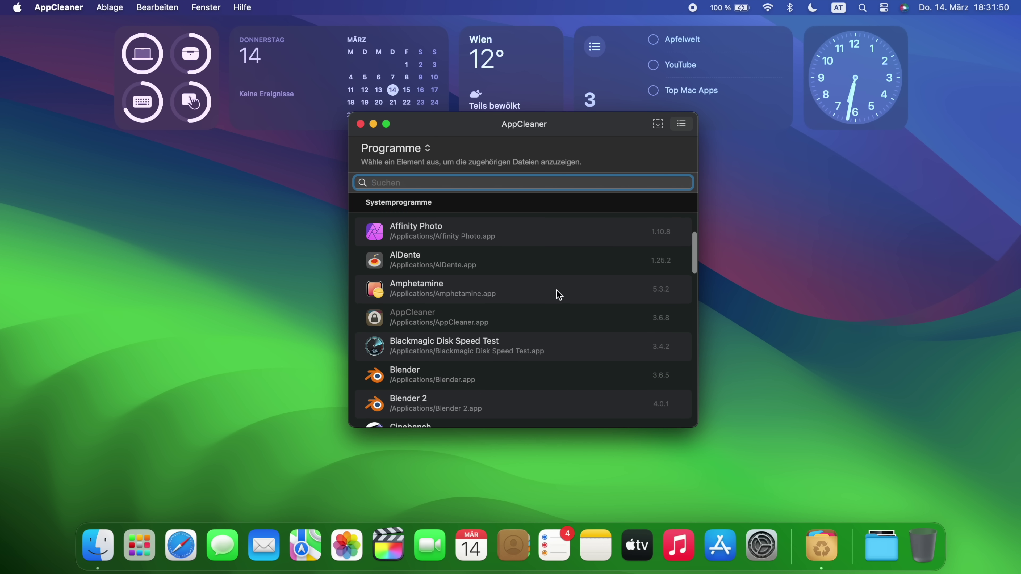
scroll(558, 294, "down", 2)
scroll(559, 294, "down", 3)
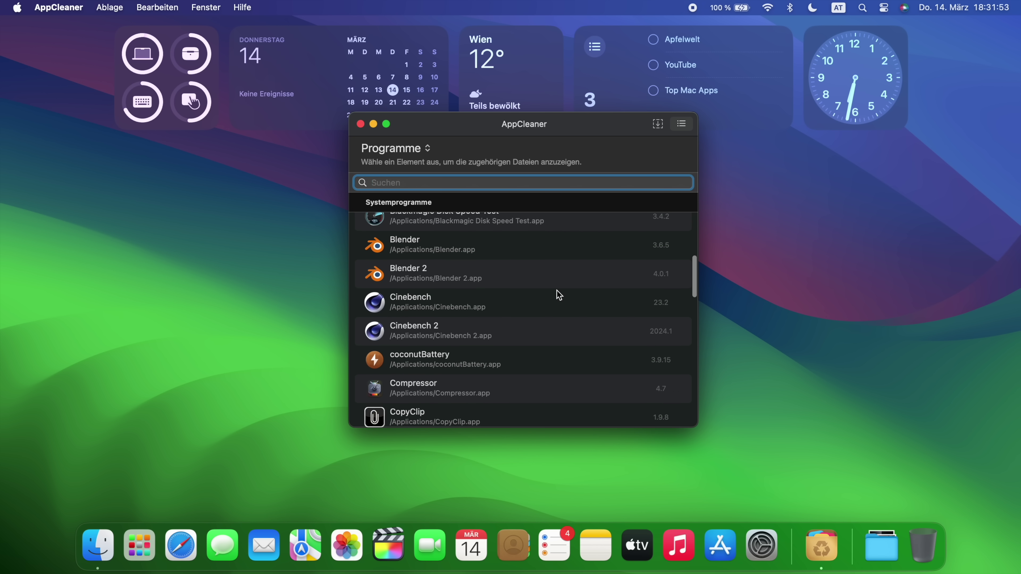
Uninstall Cinebench along with all its associated files and empty the Trash
left_click(539, 304)
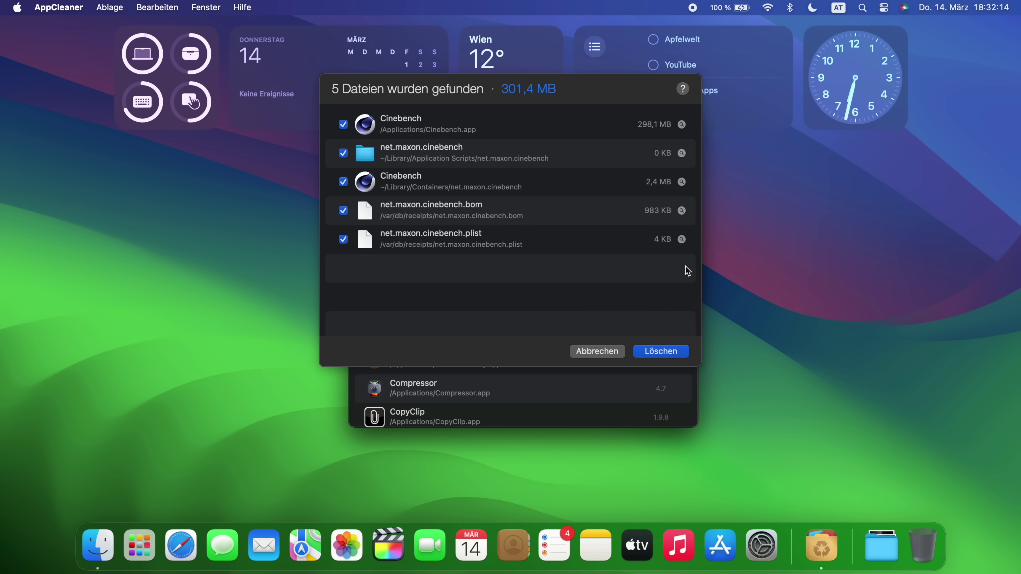
left_click(661, 351)
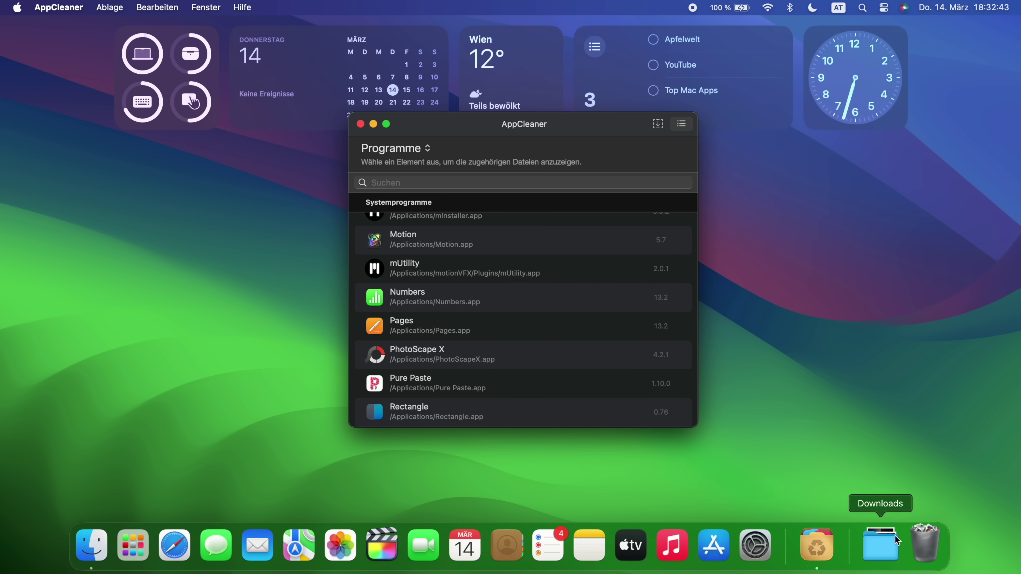
right_click(924, 543)
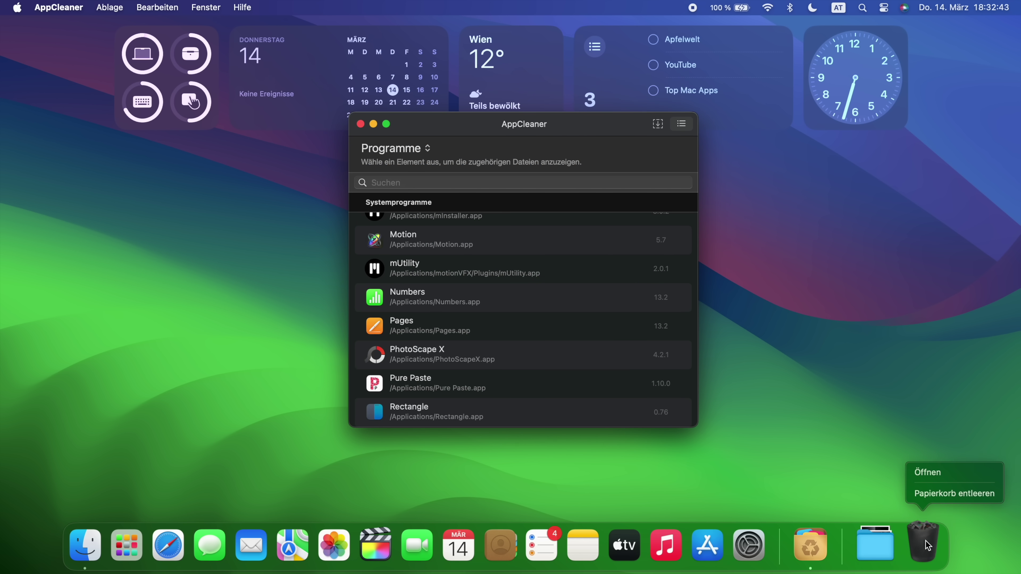
left_click(925, 499)
left_click(559, 225)
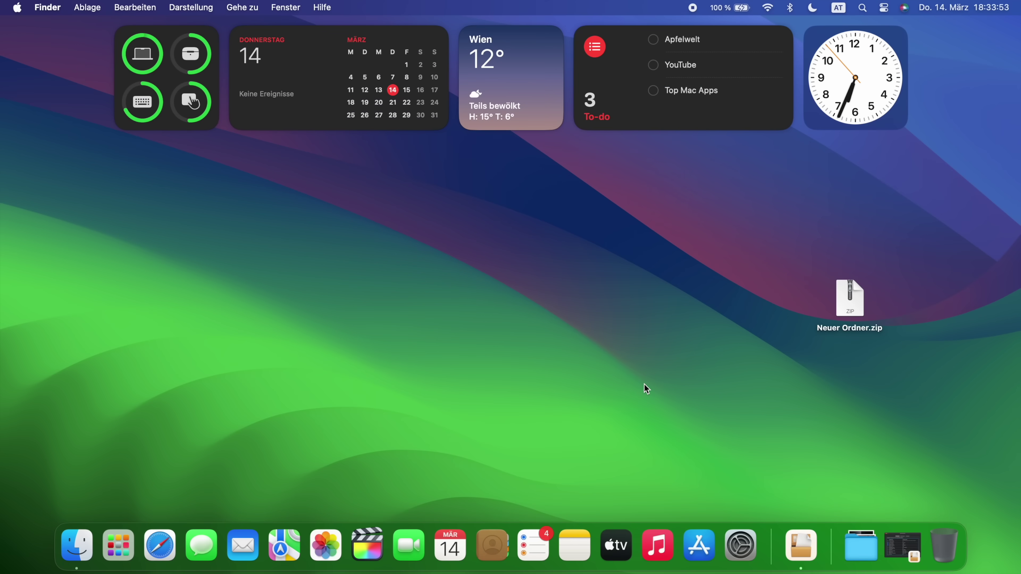
Switch to The Unarchiver and look through the archive formats in its Formate settings
left_click(835, 328)
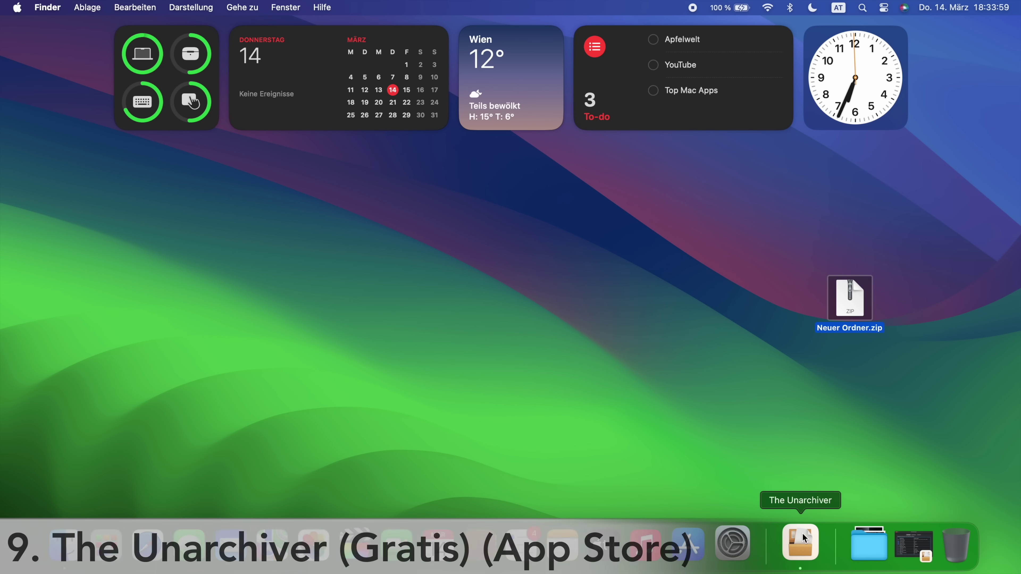
left_click(804, 552)
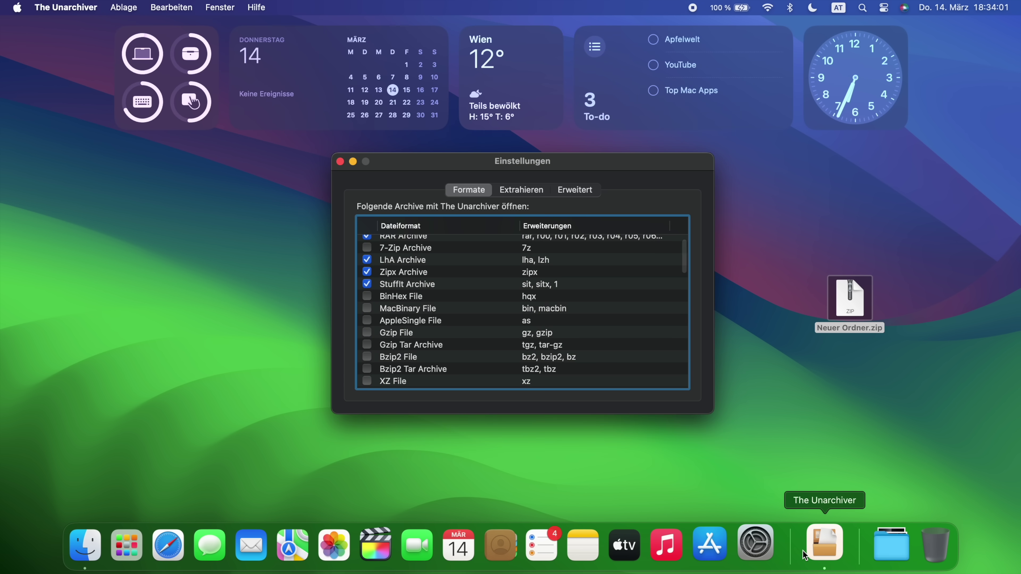
scroll(481, 316, "up", 2)
scroll(481, 310, "down", 15)
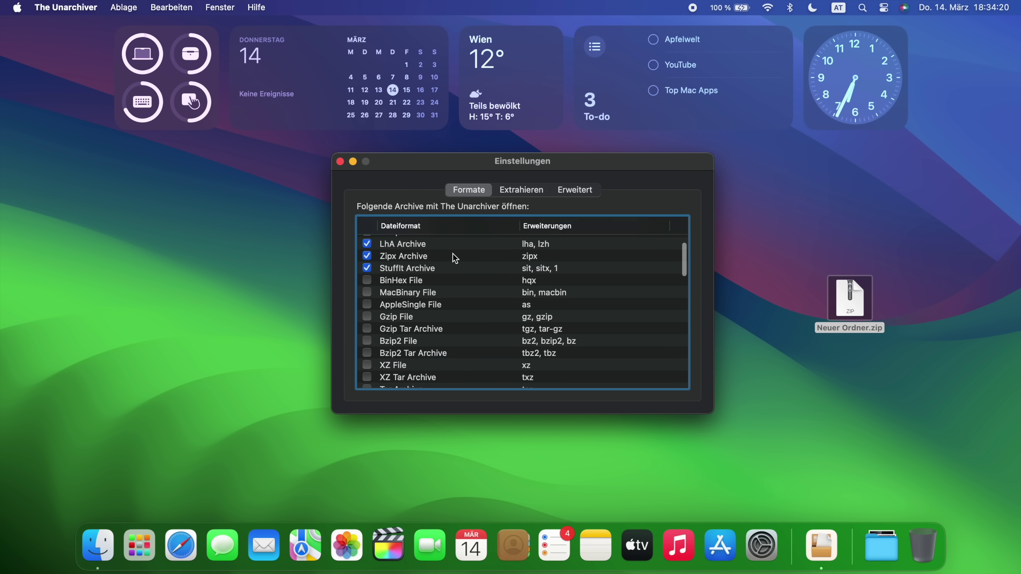
scroll(482, 295, "down", 15)
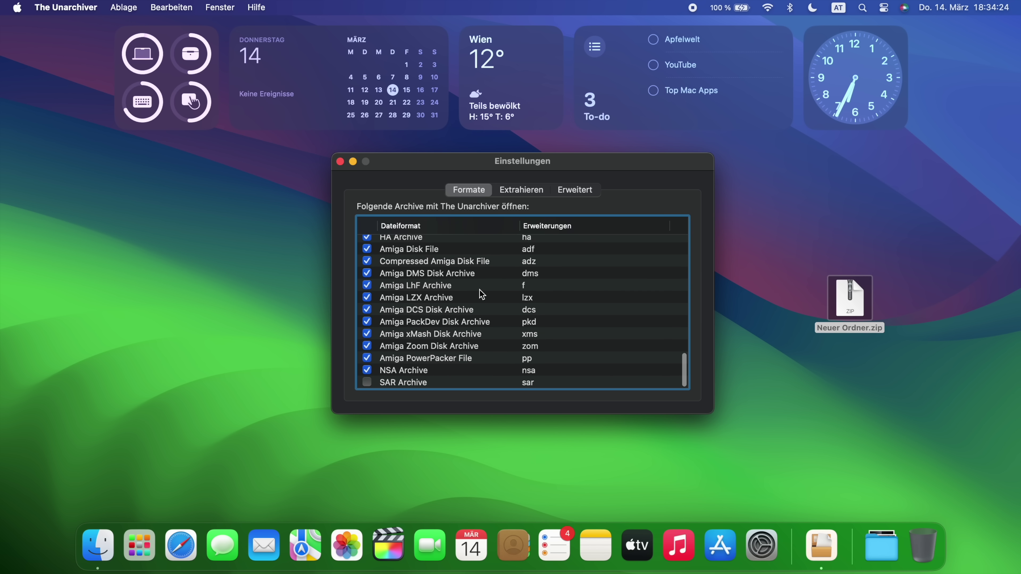
scroll(480, 292, "up", 20)
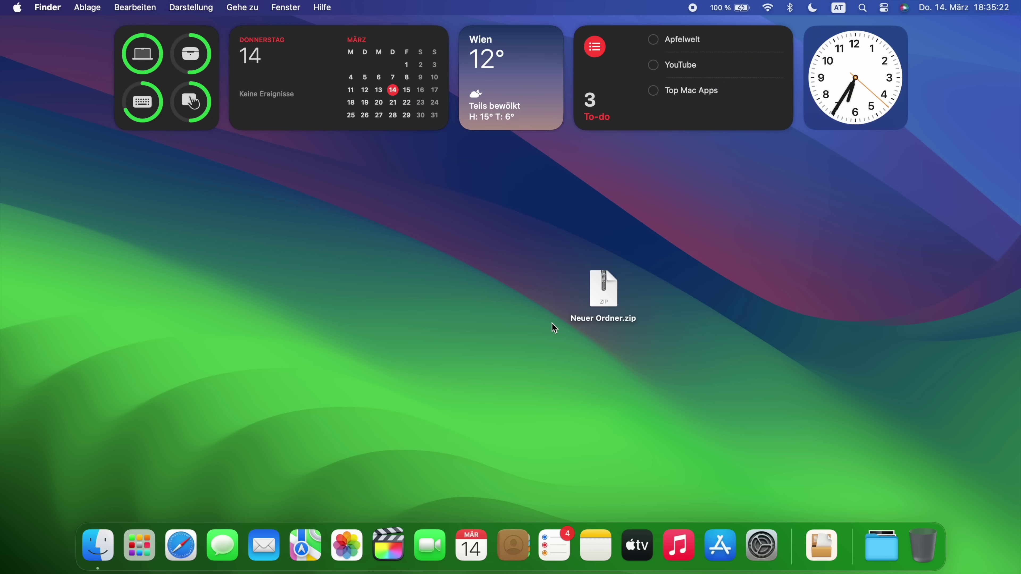
Show the available actions for Neuer Ordner.zip on the desktop
right_click(603, 292)
mouse_move(612, 313)
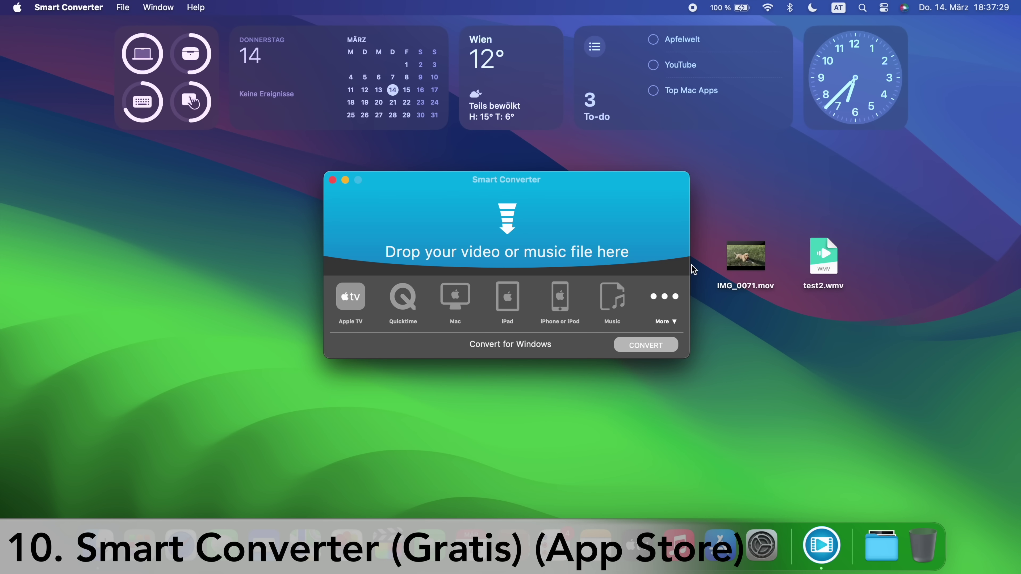
In Smart Converter, load IMG_0071.mov from the desktop and choose Windows as the conversion format
left_click_drag(771, 286, 599, 238)
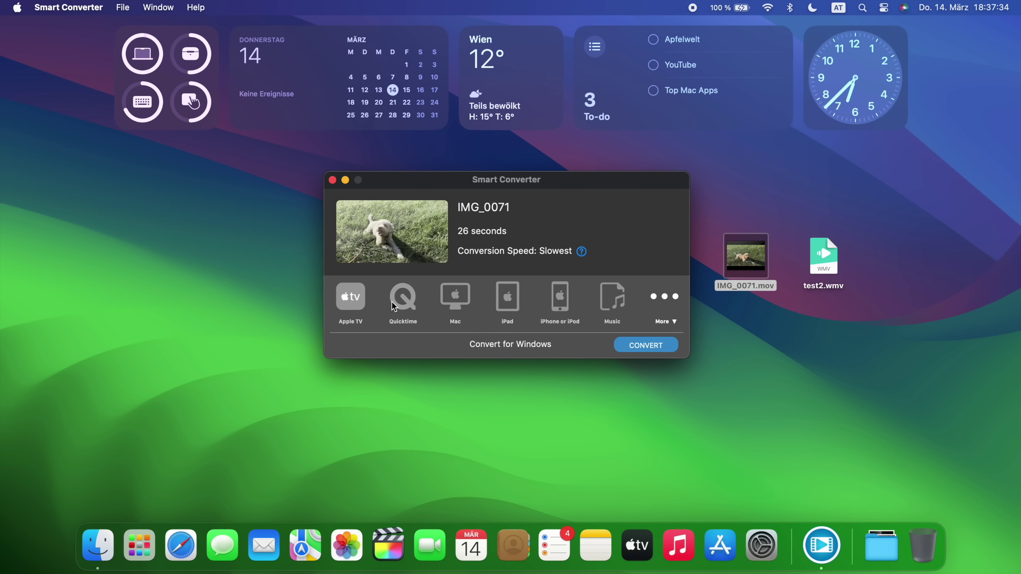
left_click(670, 308)
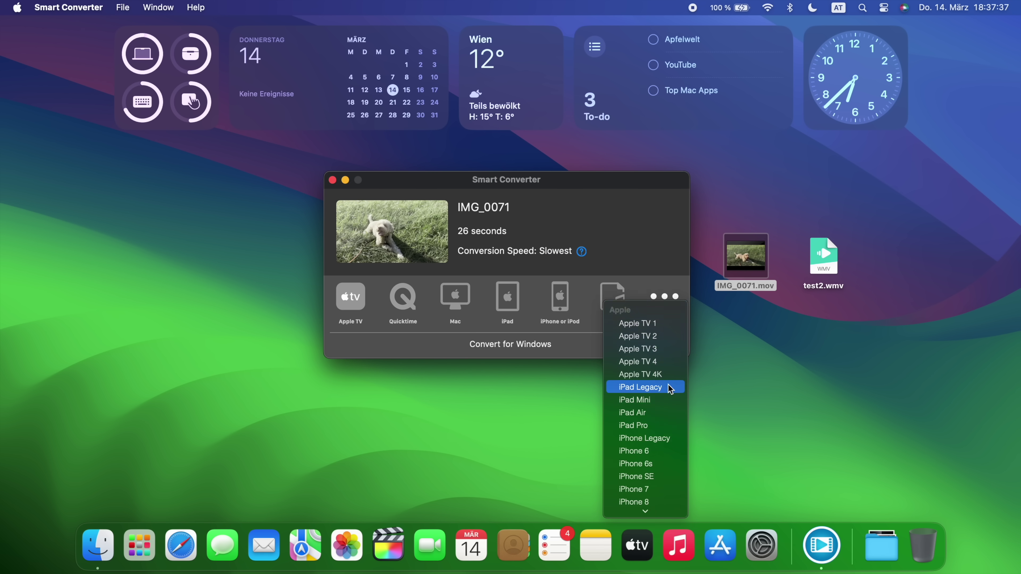
scroll(670, 390, "down", 10)
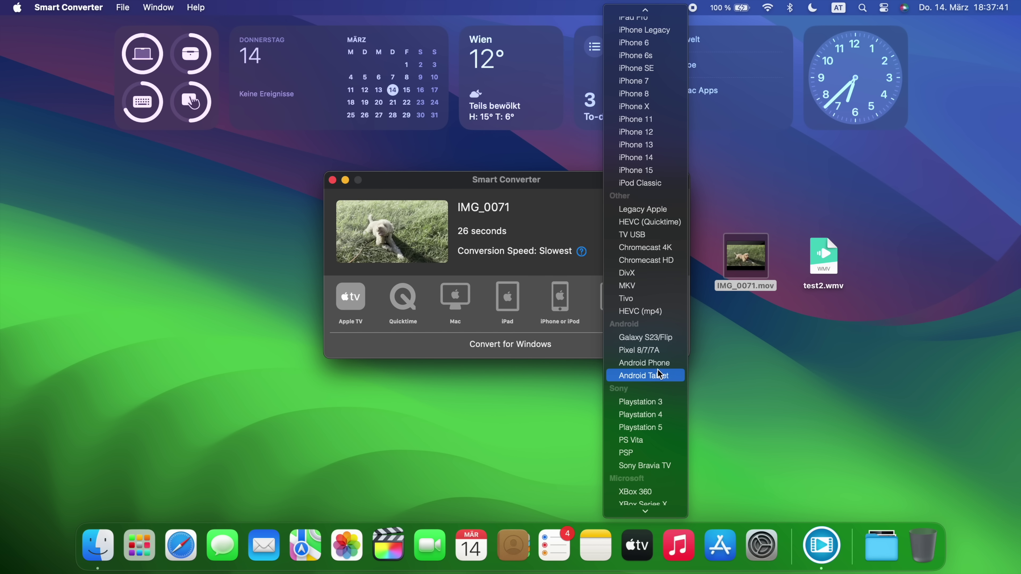
scroll(659, 372, "down", 3)
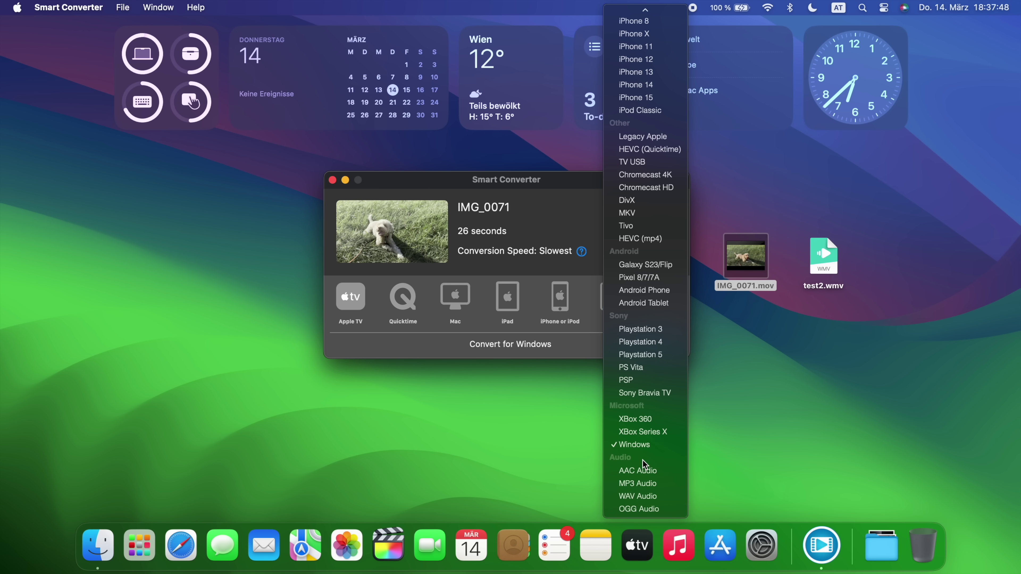
left_click(645, 447)
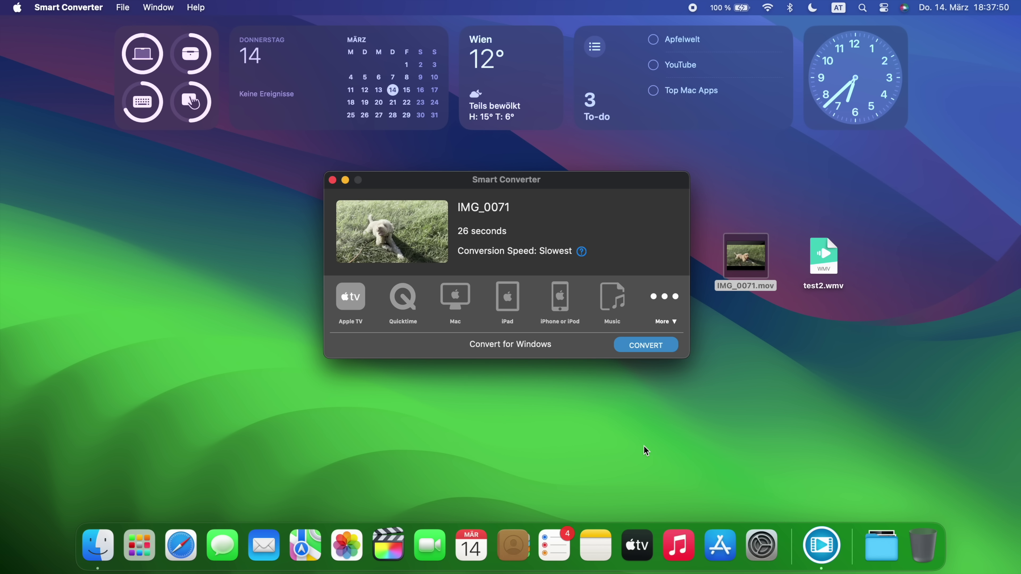
Convert the loaded IMG_0071 video for Windows and show the converted file
left_click(640, 346)
left_click(677, 204)
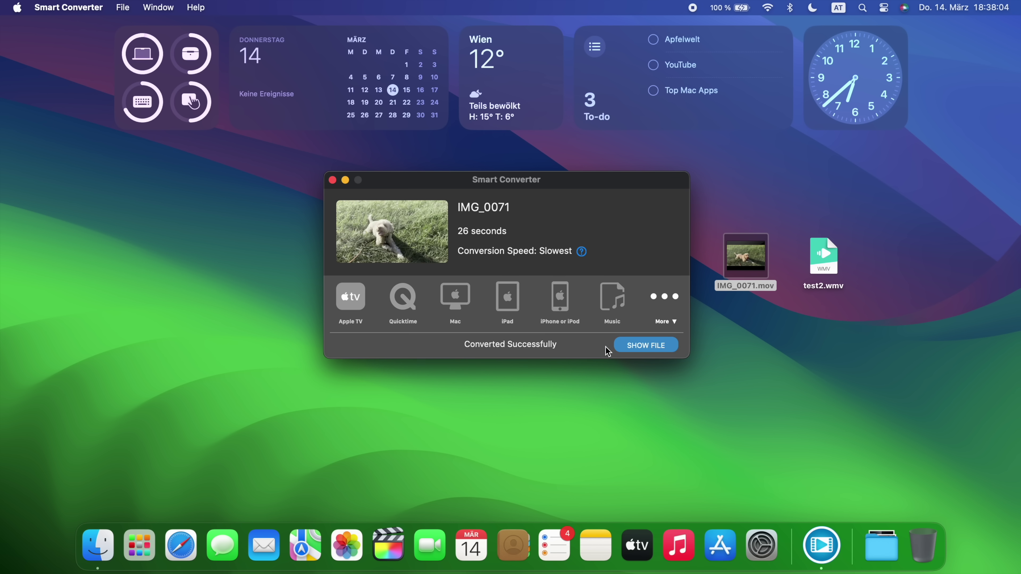
left_click(629, 348)
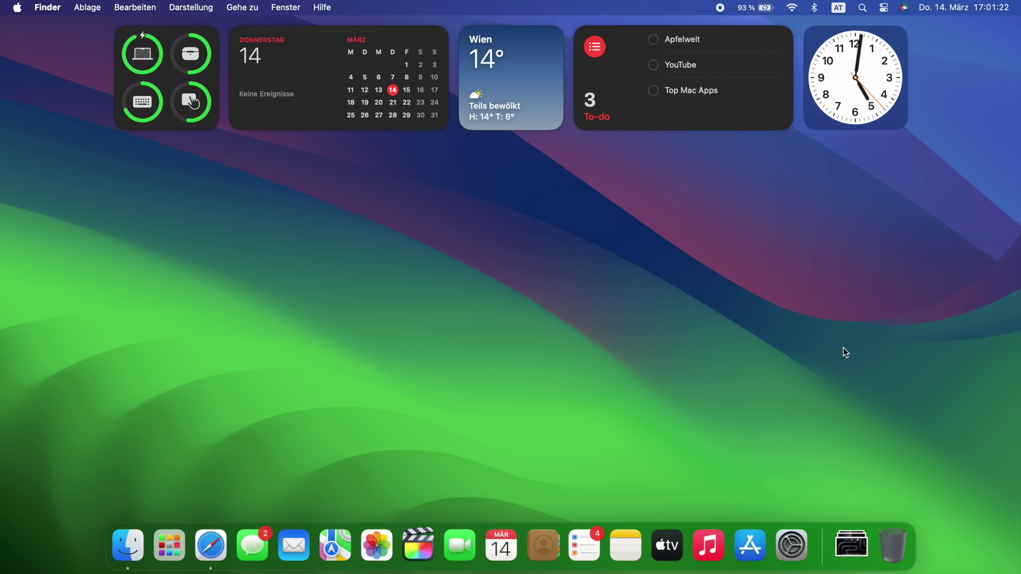
Open Launchpad to show the installed apps
key("F4")
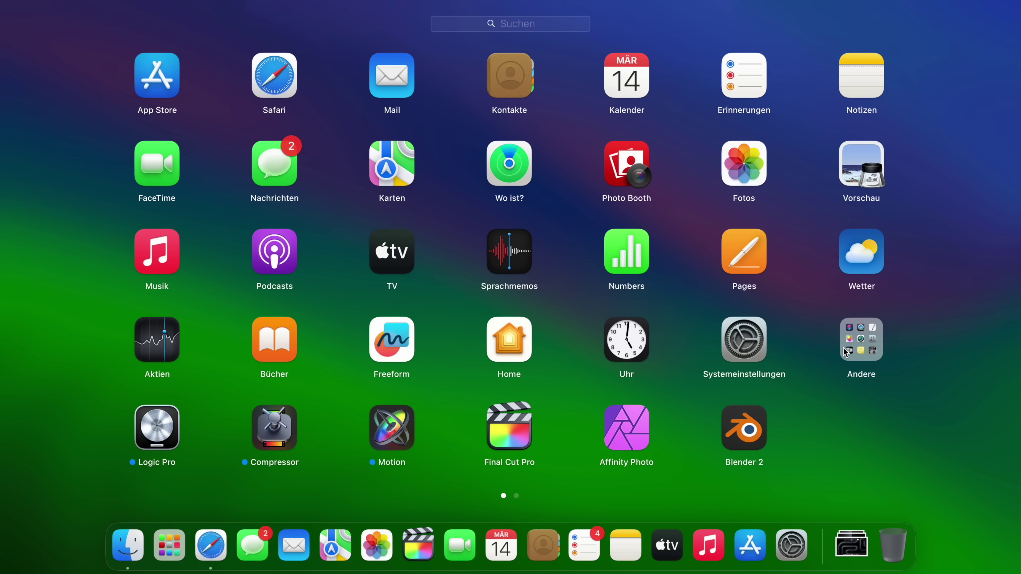